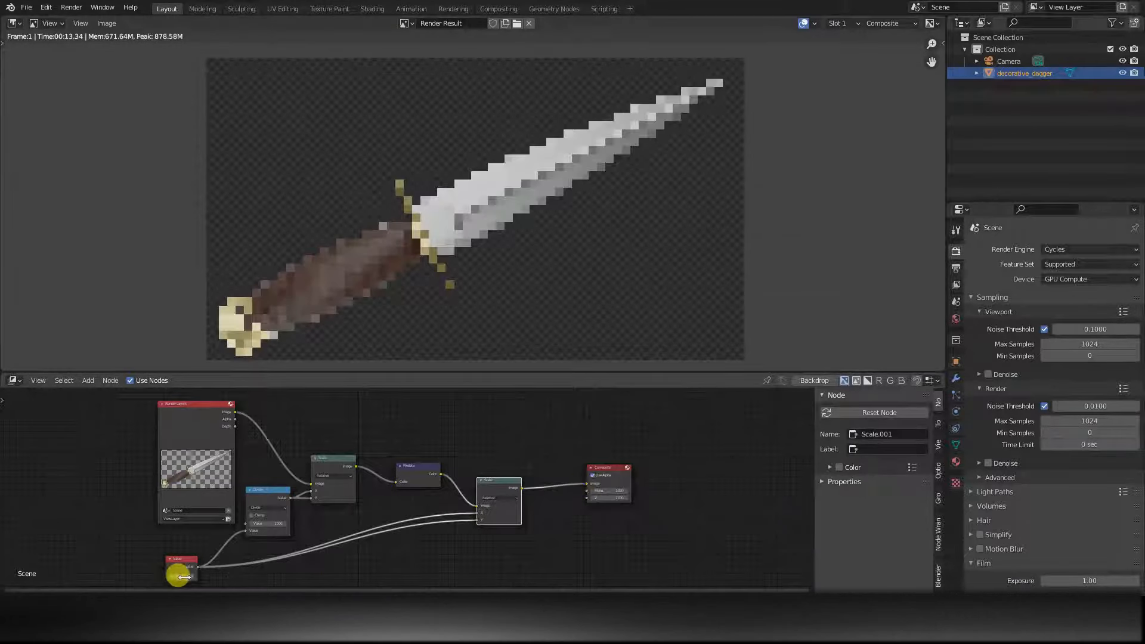
Try pixel sizes of 20 and 10 in the dagger compositor's Value node
text(20)
key(Return)
middle_drag(246, 567, 391, 466)
scroll(381, 510, up, 4)
click(268, 496)
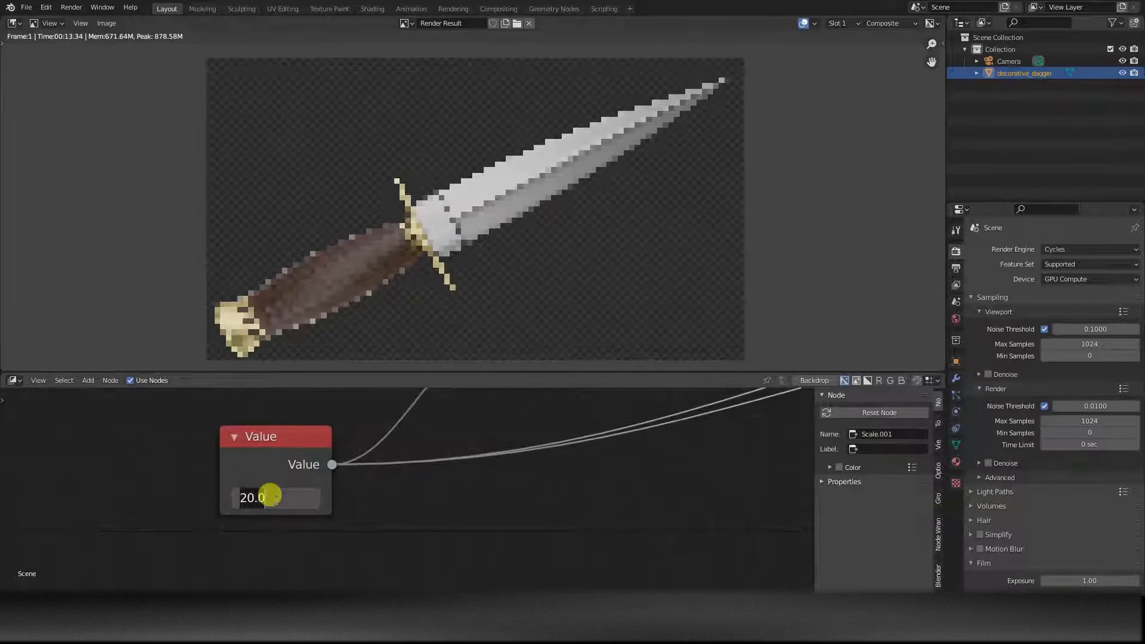
text(10)
key(Return)
Try a coarser pixelation by setting the dagger compositor's Value node to 40
drag(272, 499, 364, 499)
click(264, 497)
text(40)
key(Return)
Set the dagger compositor's Value node to 30 and review the pixelated render with its node setup
click(264, 495)
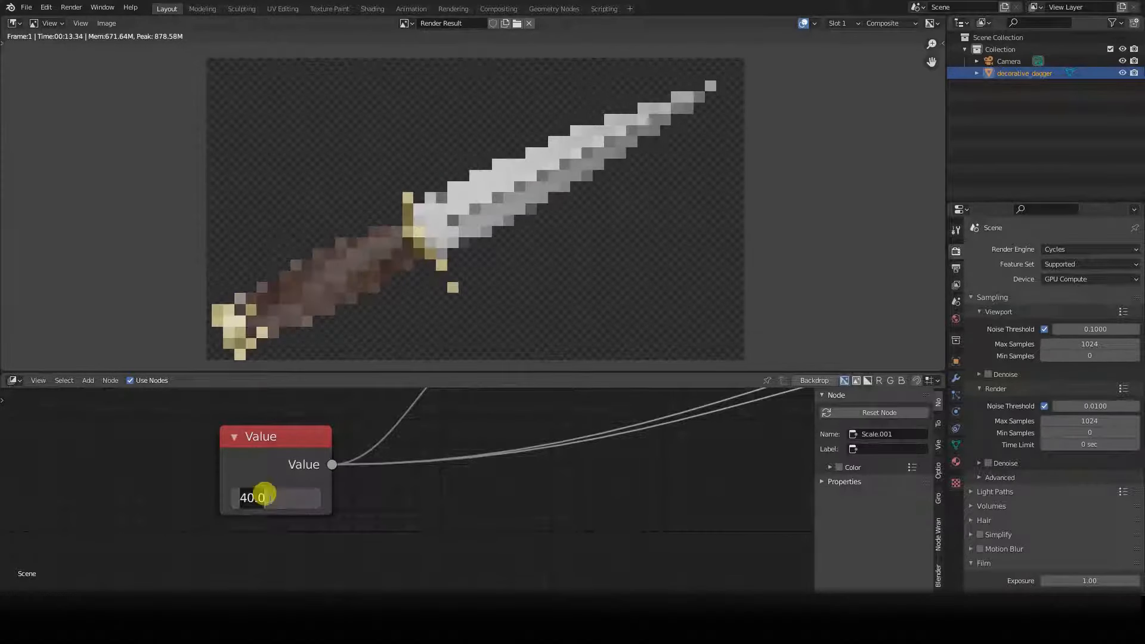
text(30)
key(Return)
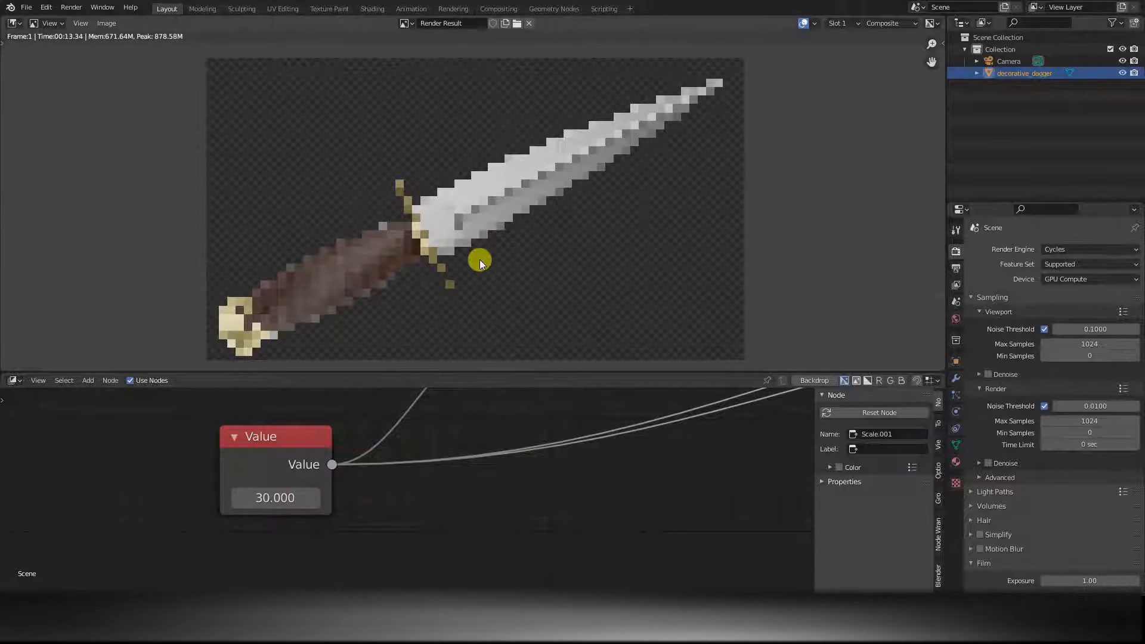
scroll(531, 459, down, 6)
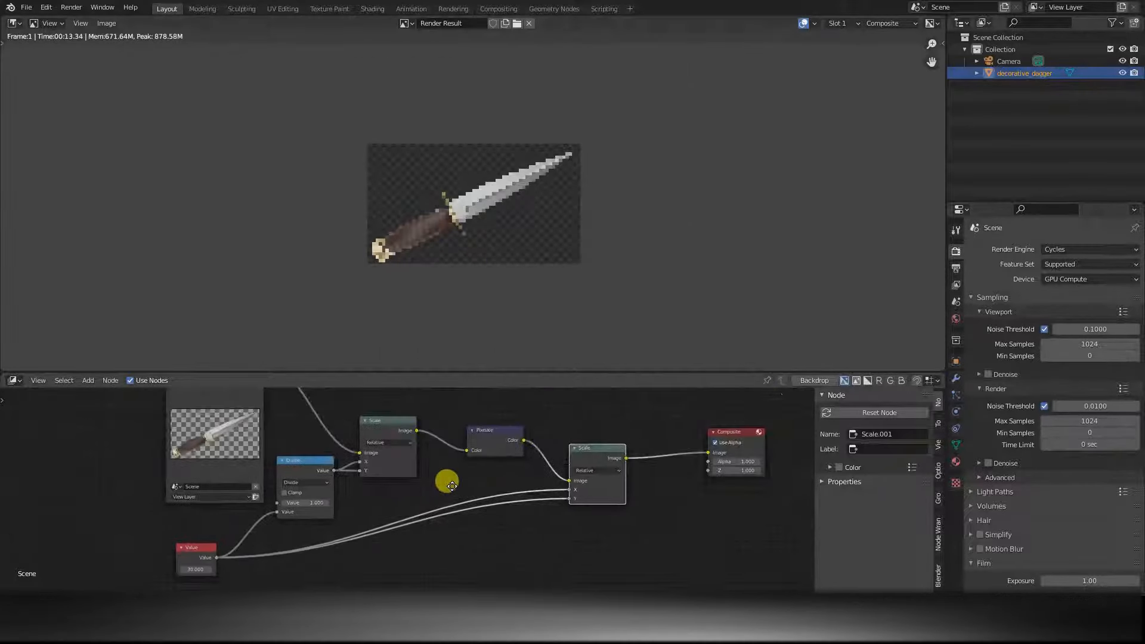
scroll(452, 485, up, 1)
middle_drag(453, 485, 409, 485)
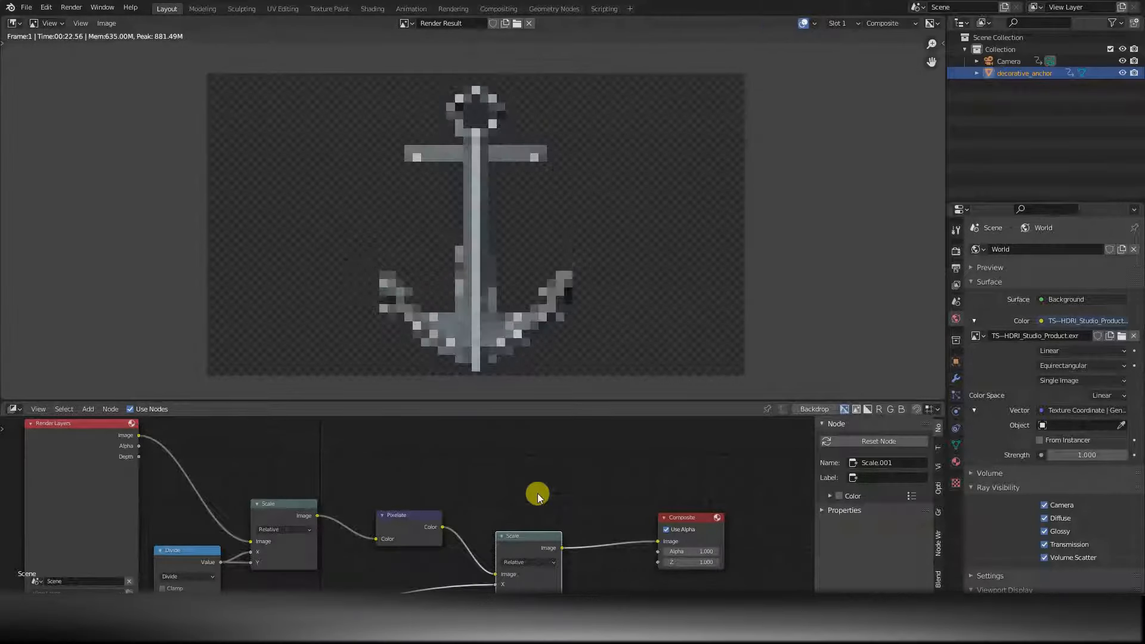
Try Value node settings of 20 and 15 on the pixelated anchor render
middle_drag(526, 493, 444, 540)
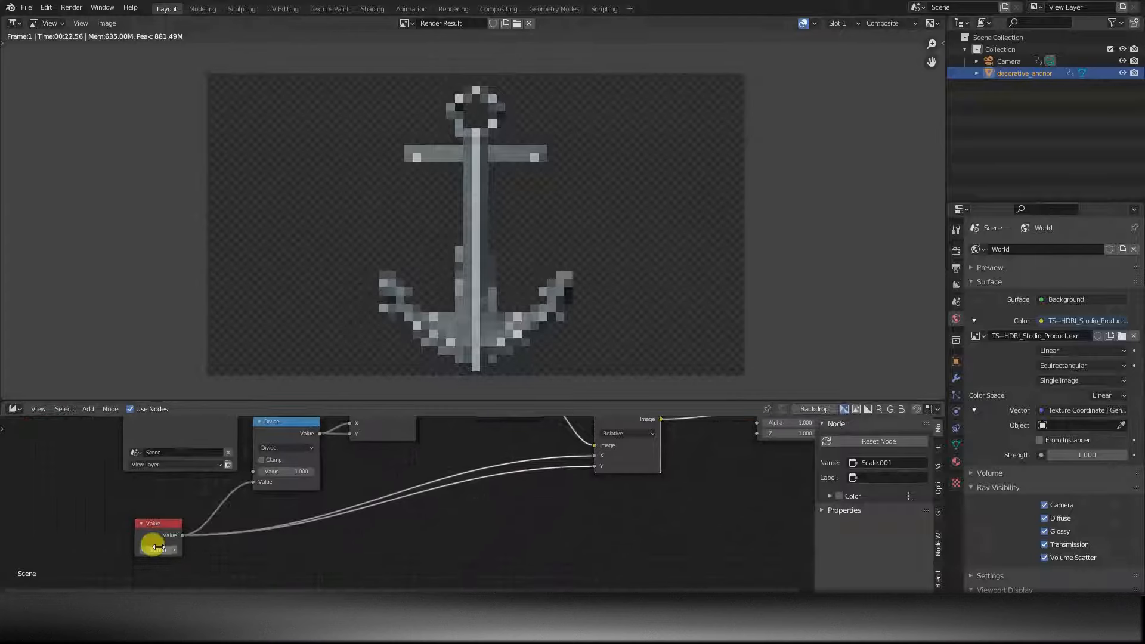
text(20)
key(Return)
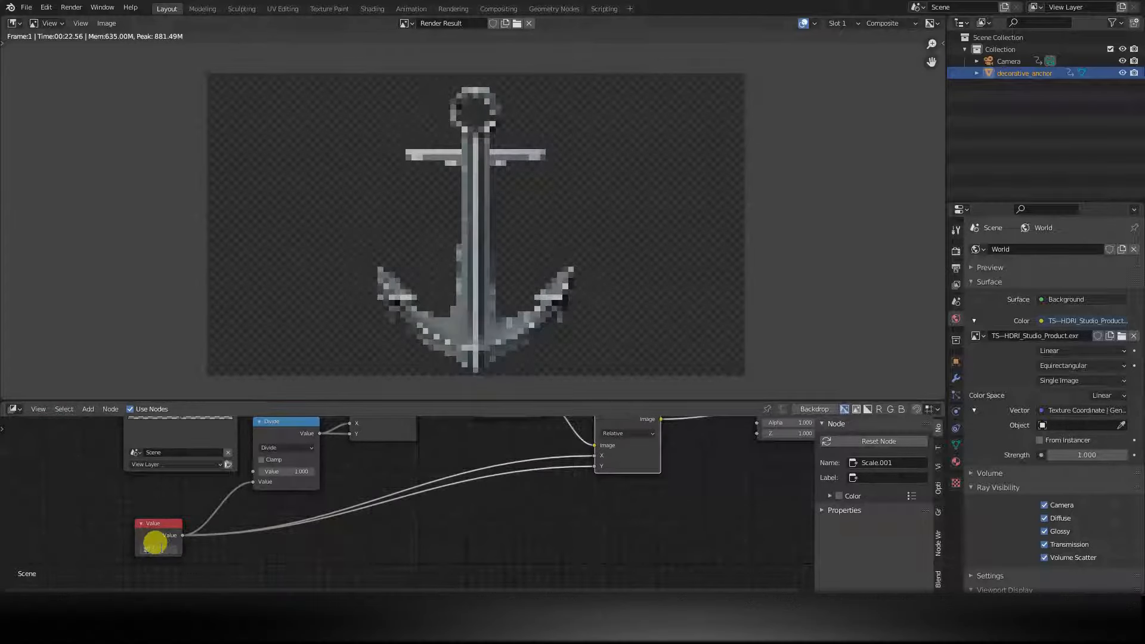
drag(154, 543, 158, 547)
scroll(496, 246, down, 2)
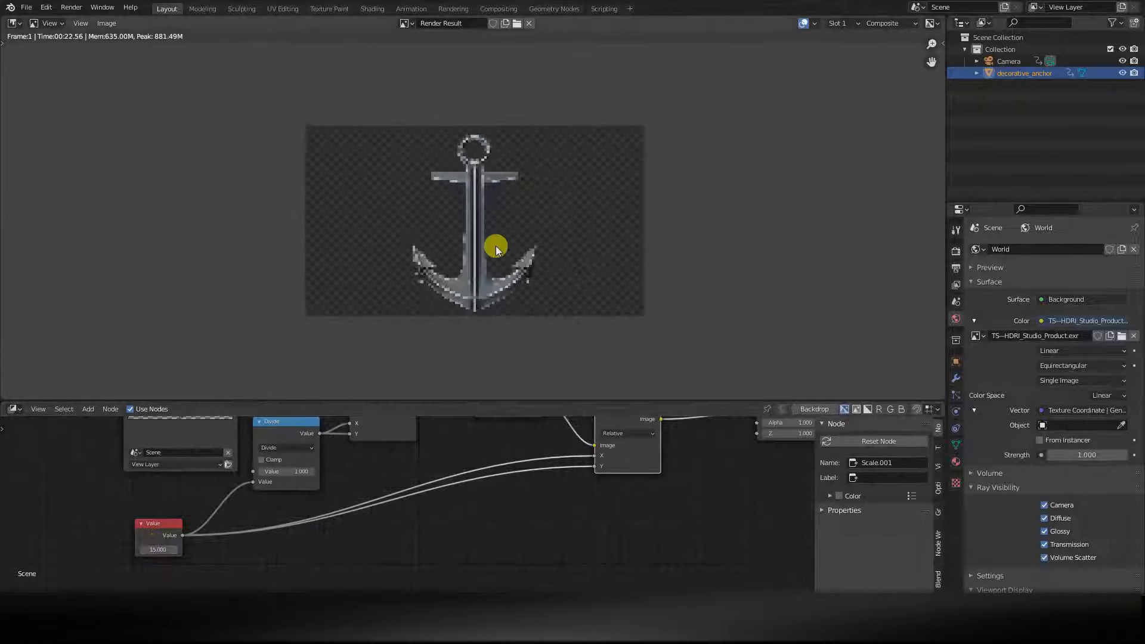
Set the Value node back to 20 for the anchor and check the pixelated render
click(154, 547)
text(1)
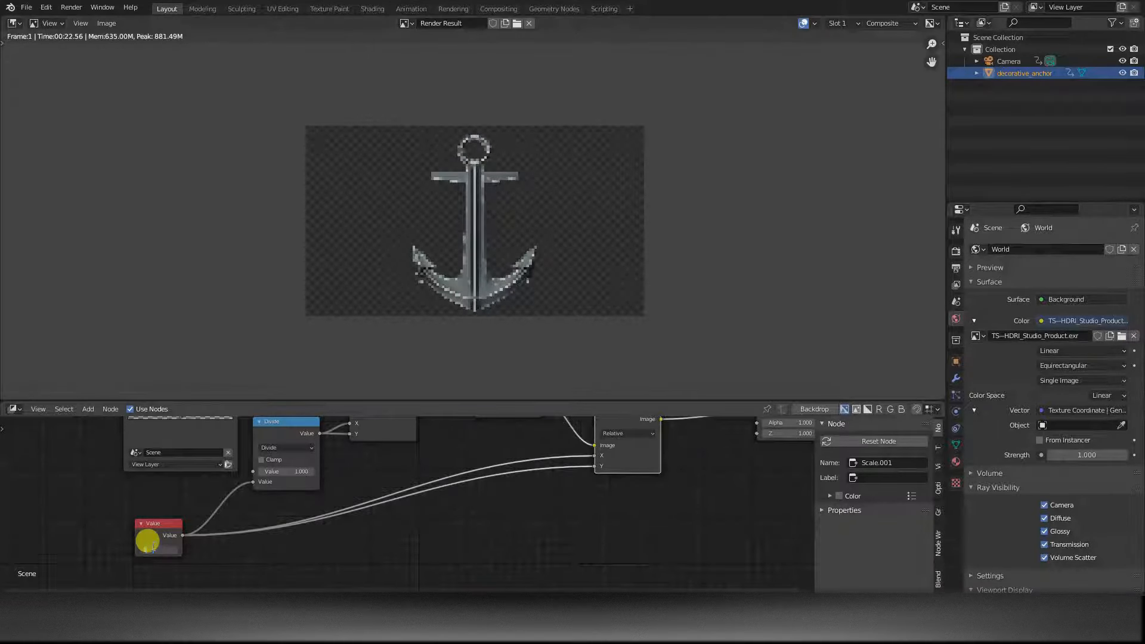
key(Return)
key(Return)
click(145, 546)
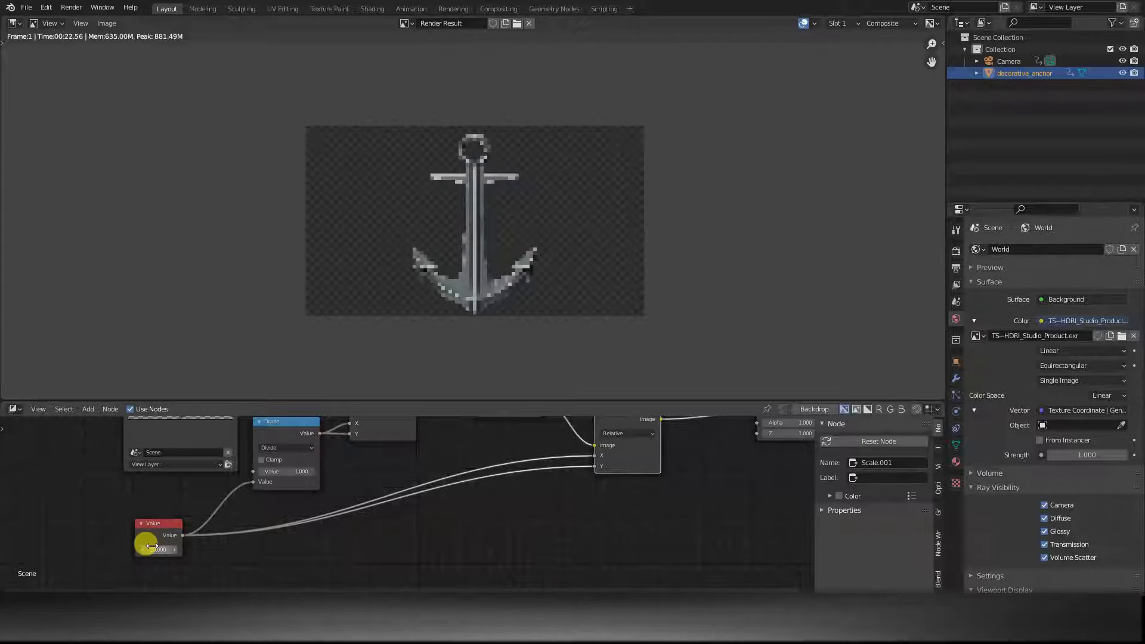
scroll(429, 341, up, 2)
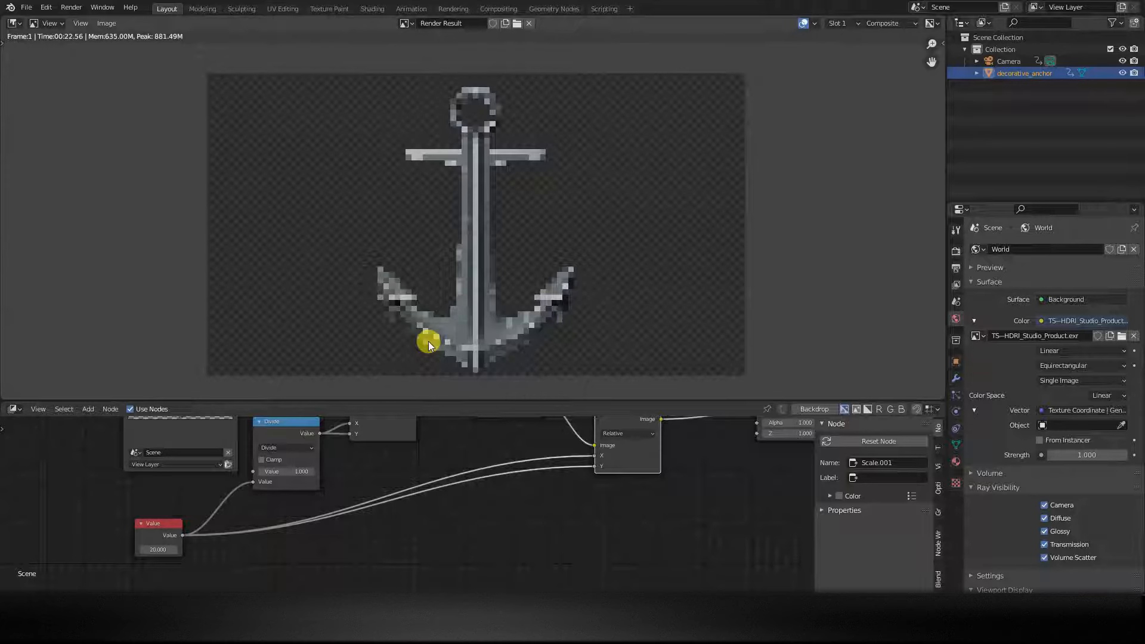
scroll(428, 341, down, 1)
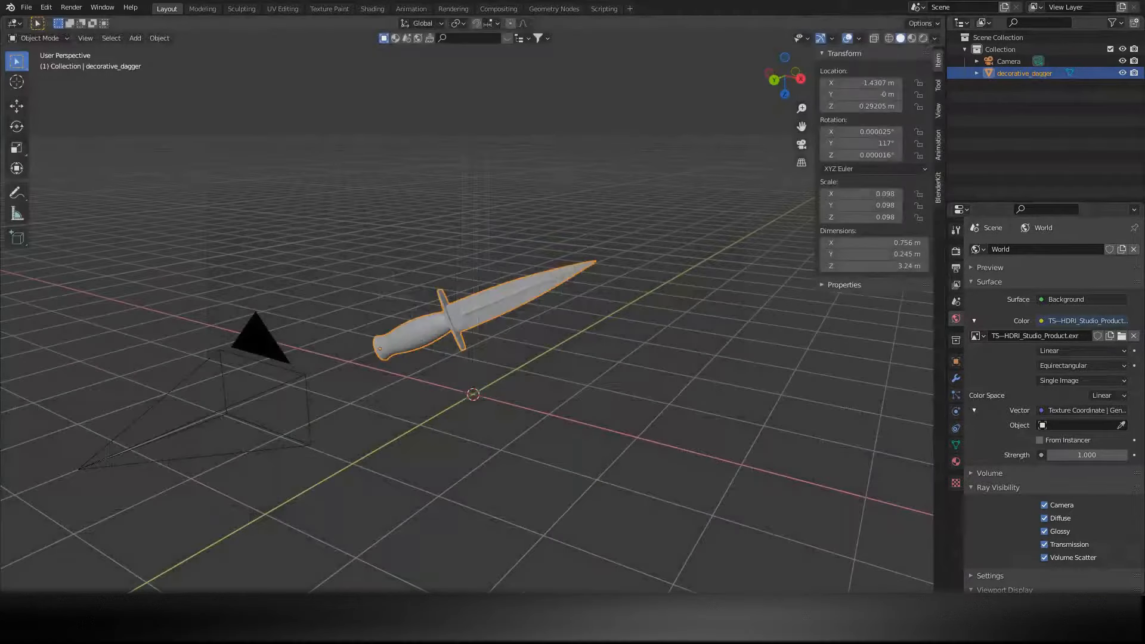
Inspect the dagger model's wireframe and display the viewport in Rendered shading
scroll(558, 324, up, 4)
mouse_move(559, 328)
middle_down()
mouse_move(577, 331)
mouse_move(577, 313)
middle_up()
key(shift+z)
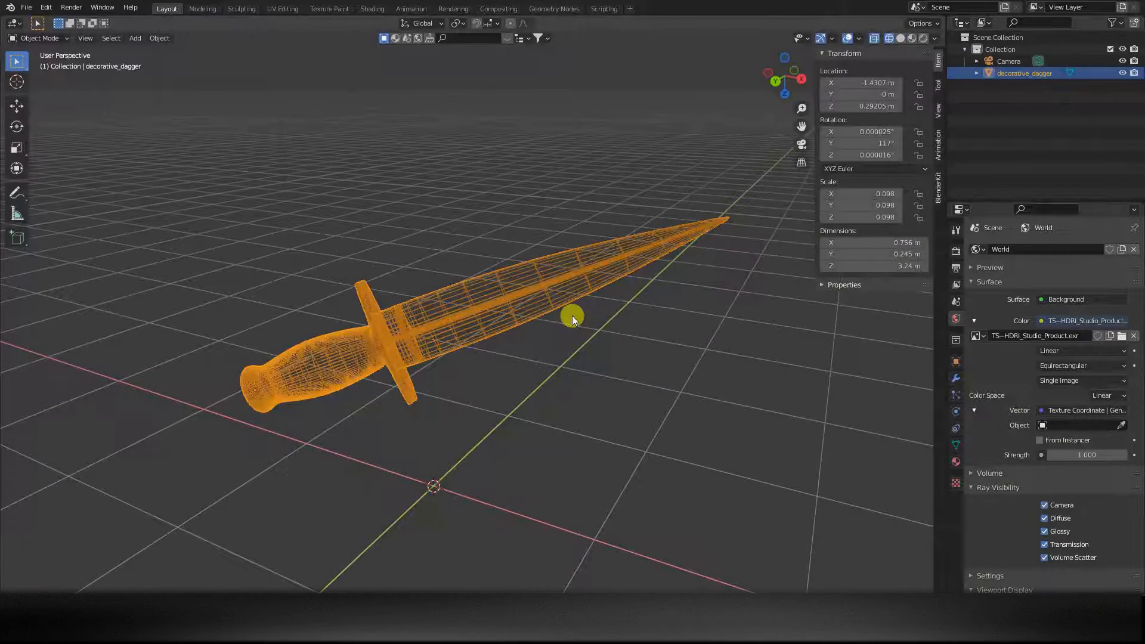
key(shift+z)
key(z)
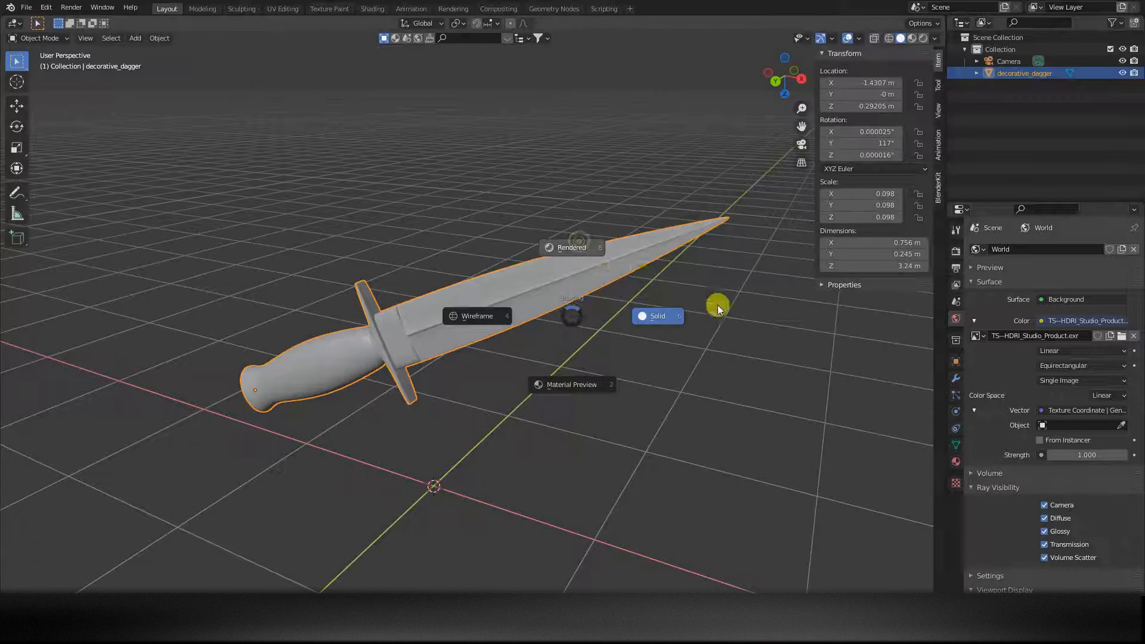
key(8)
Examine the dagger's material settings and the world's HDRI environment lighting from several angles
click(956, 459)
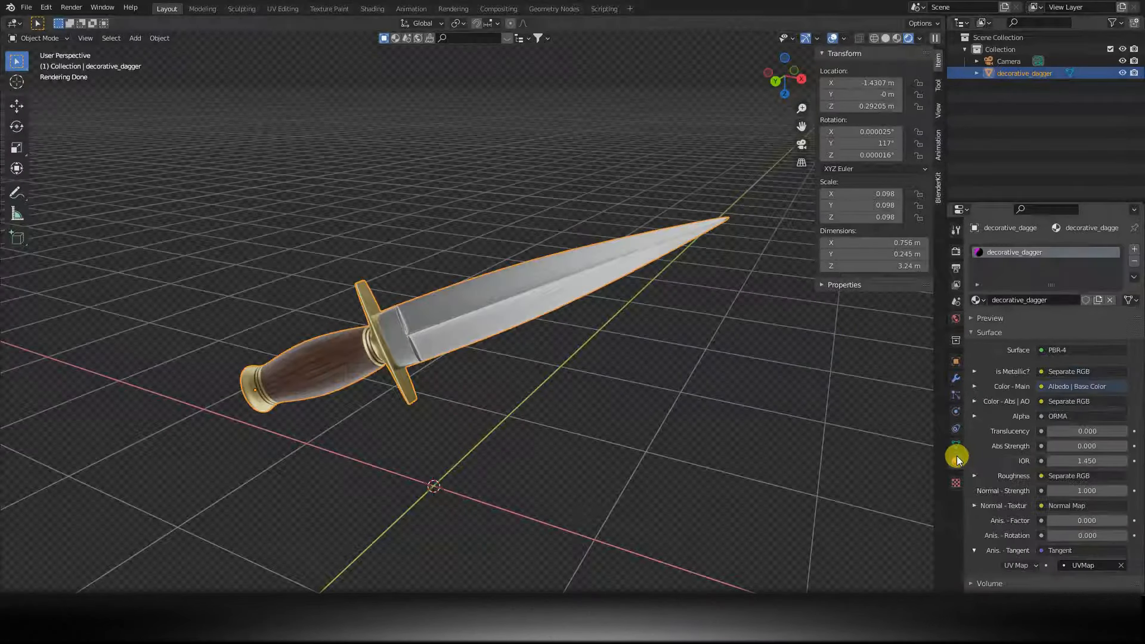
middle_drag(510, 340, 535, 340)
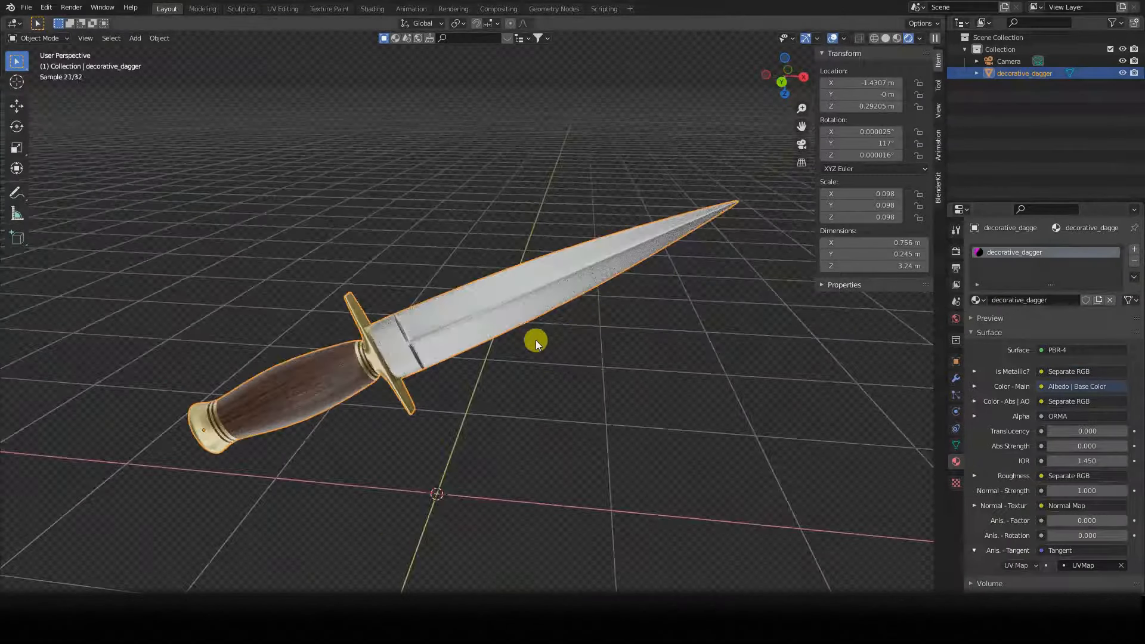
scroll(540, 382, up, 1)
middle_drag(540, 383, 582, 373)
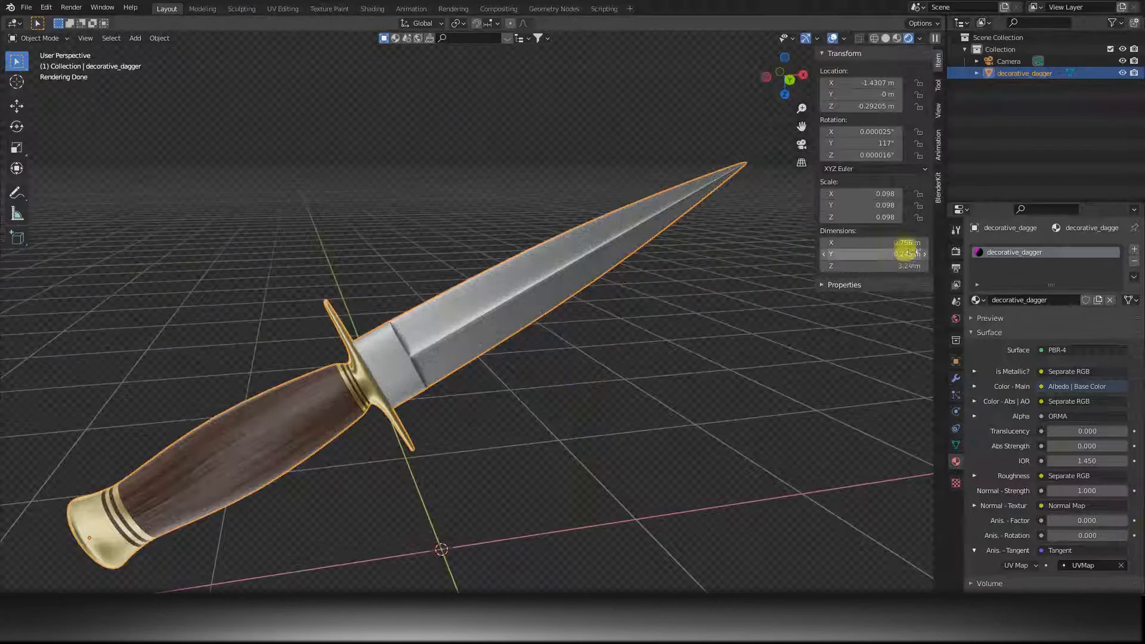
click(956, 319)
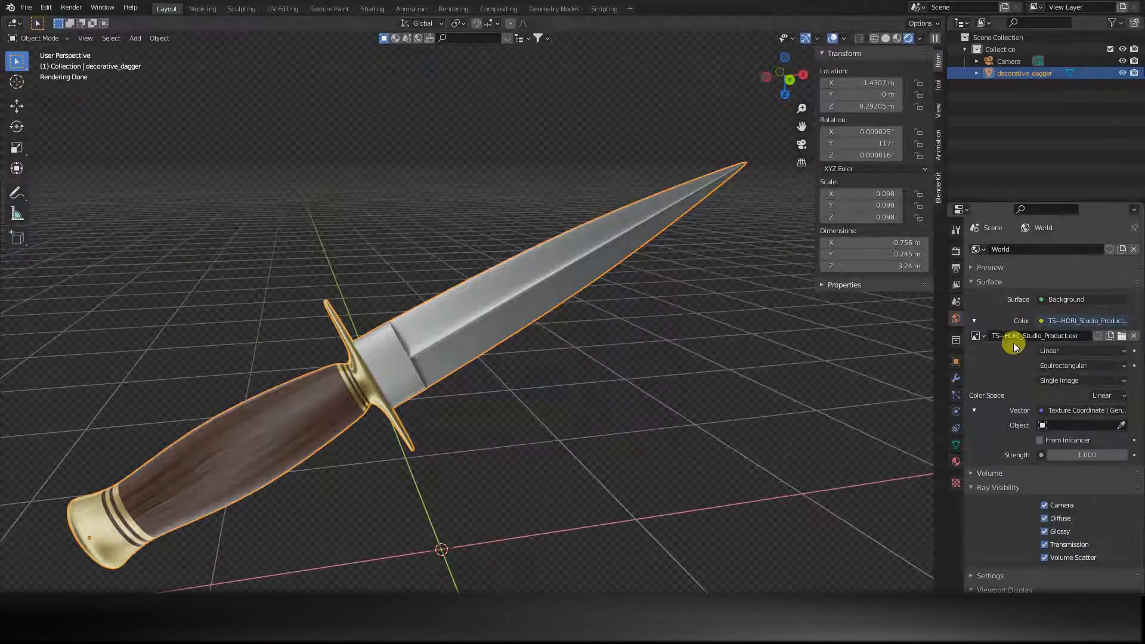
middle_drag(745, 397, 662, 404)
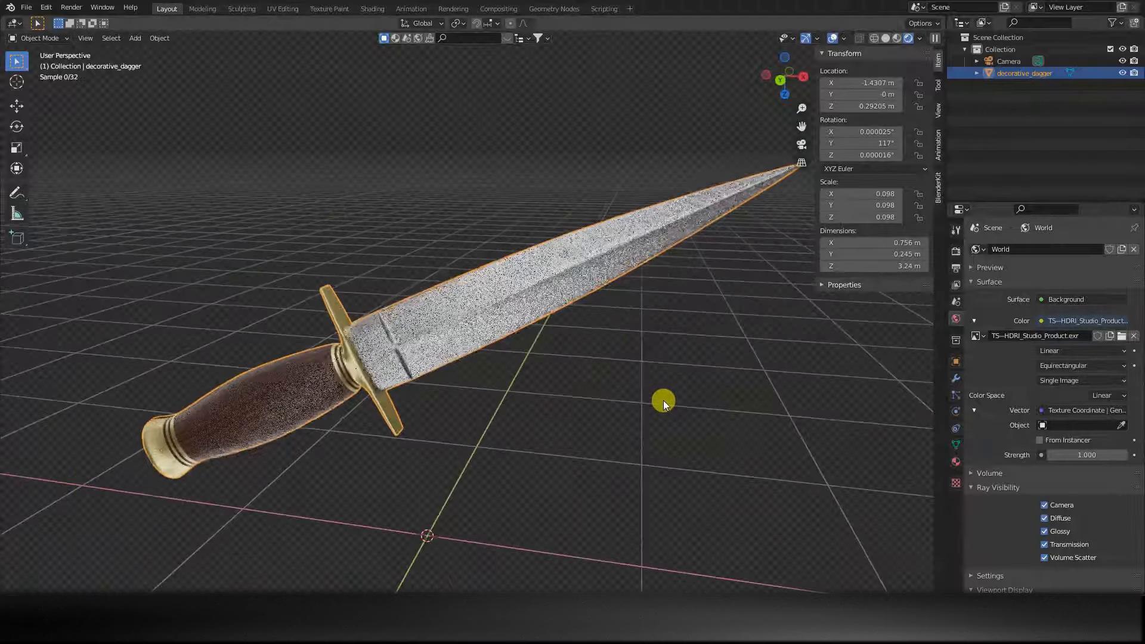
click(956, 462)
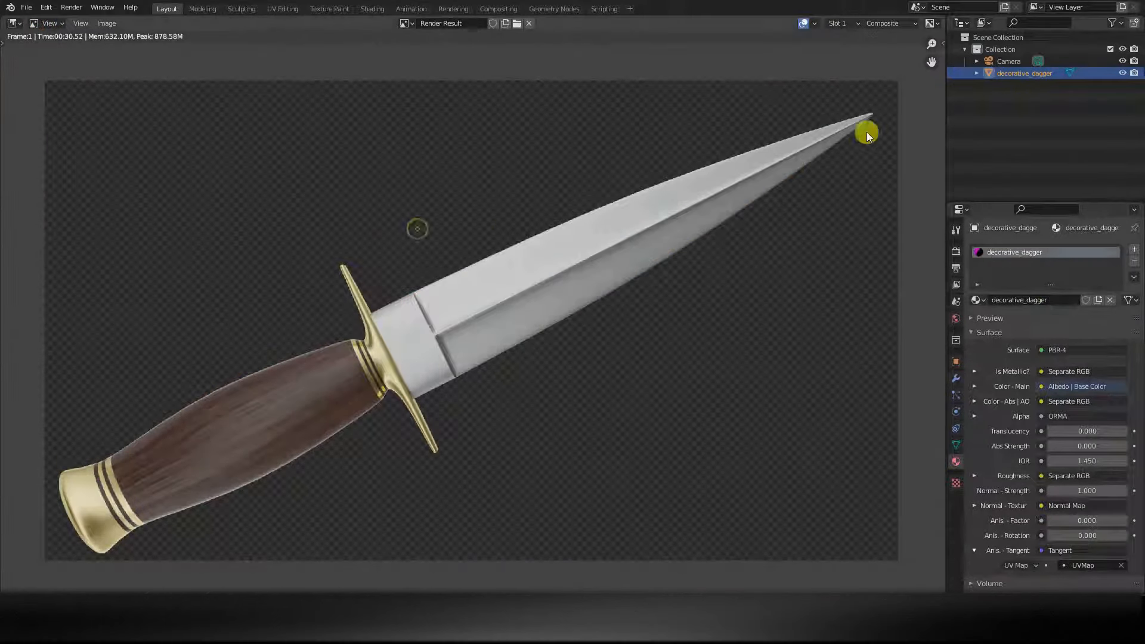
Split the render view into two stacked areas and make the lower one a Compositor
drag(941, 18, 941, 316)
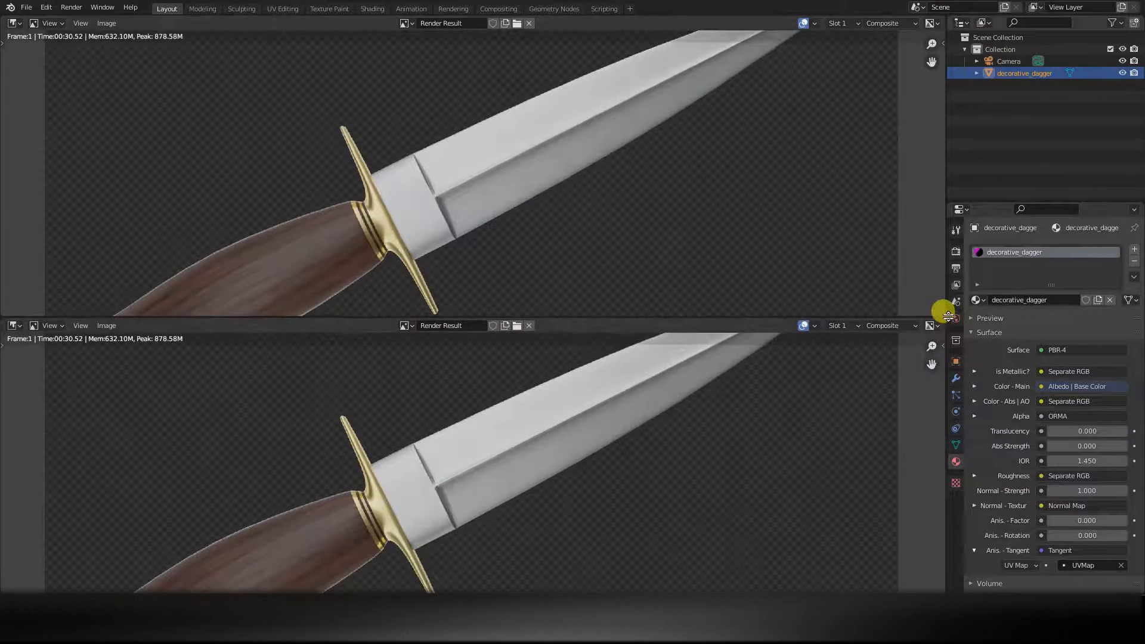
click(12, 325)
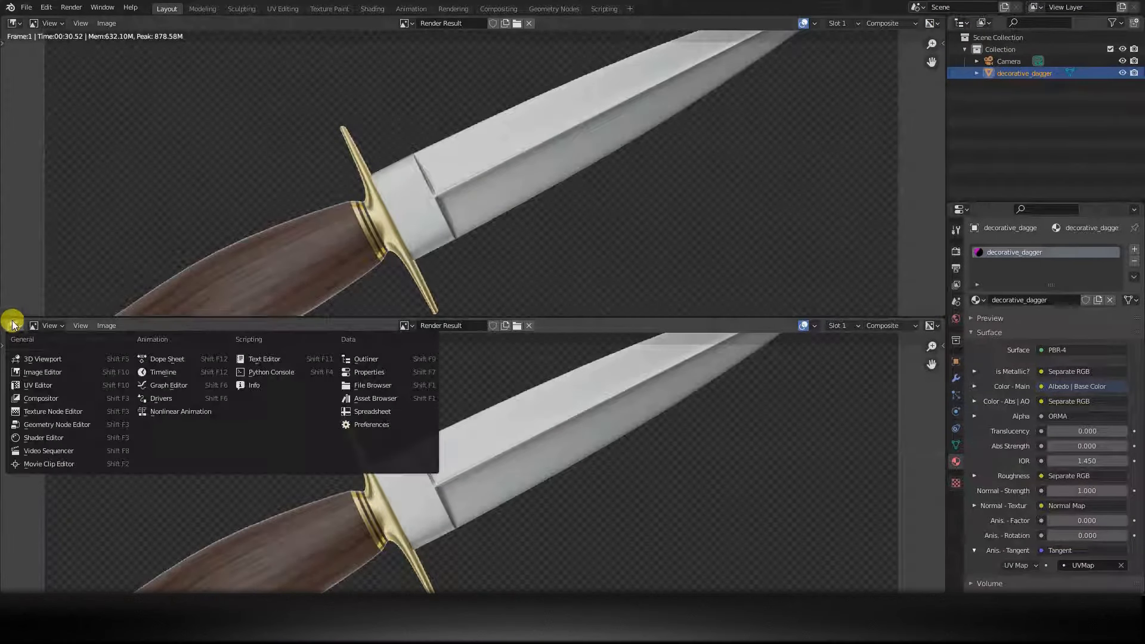
click(57, 399)
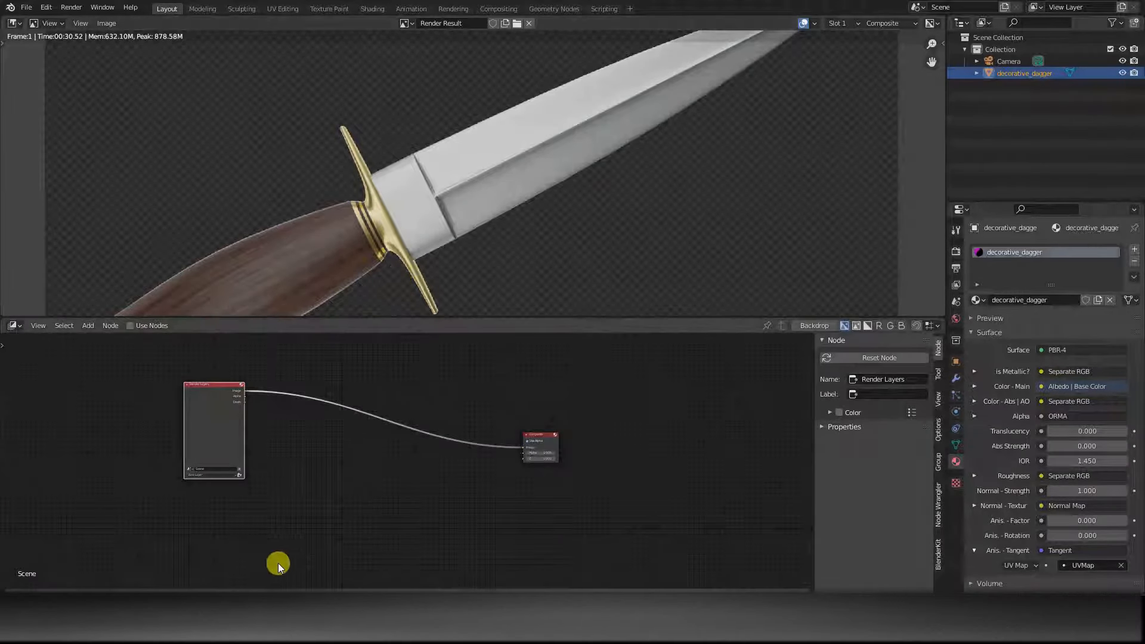
Enable Use Nodes for the compositor and fit the whole dagger render in its view
click(141, 328)
scroll(316, 256, down, 4)
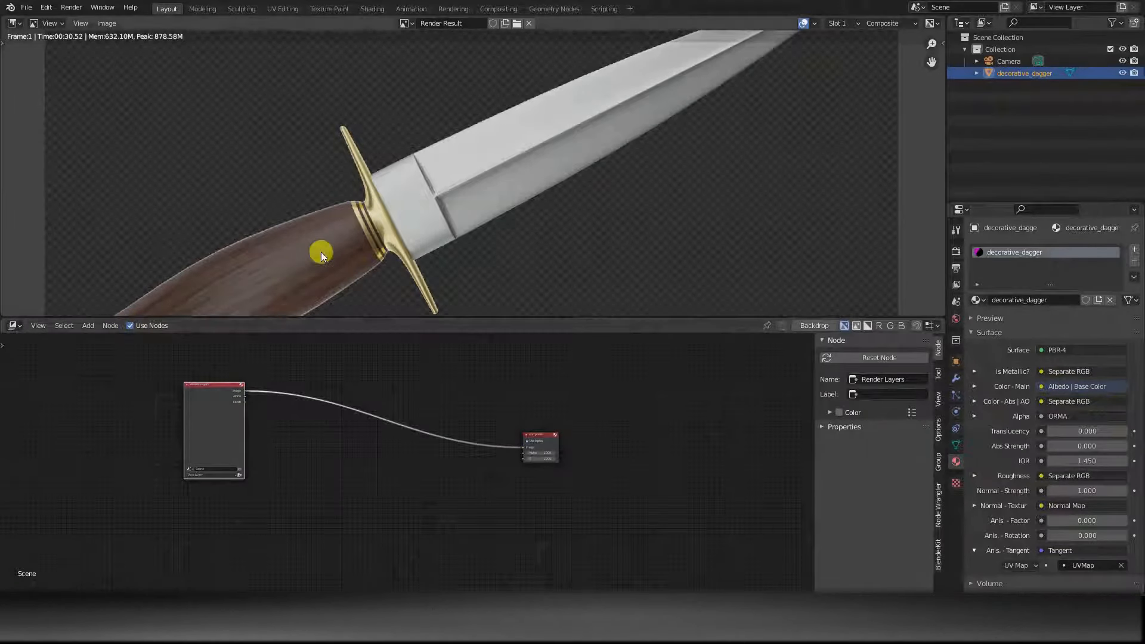
scroll(601, 232, down, 3)
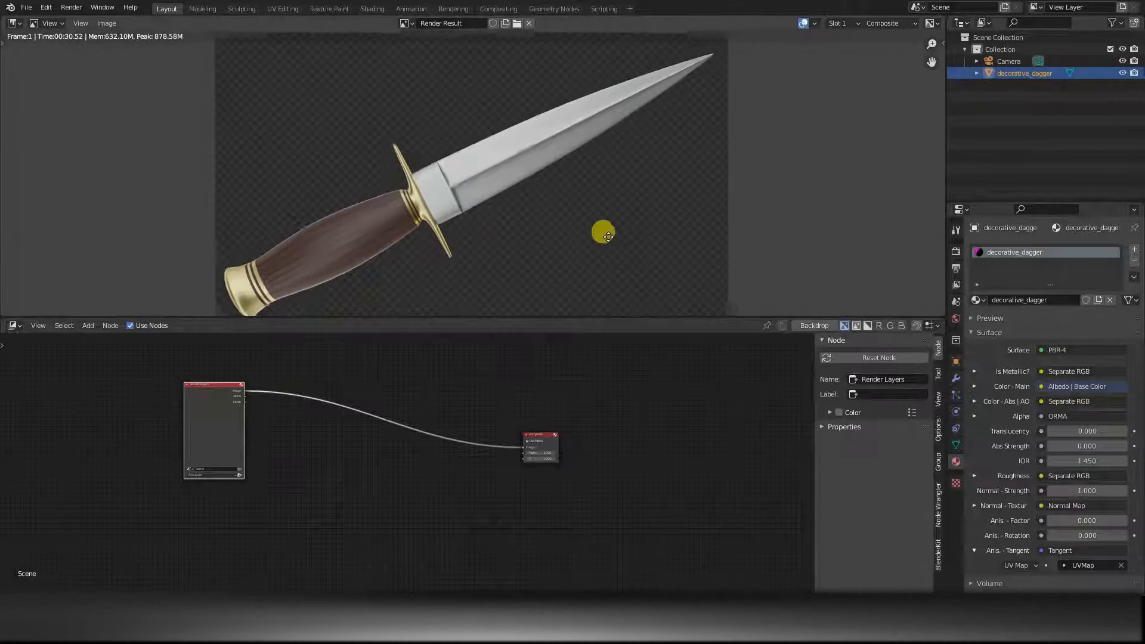
Add a Pixelate filter node and insert it on the link between Render Layers and Composite
scroll(394, 401, up, 3)
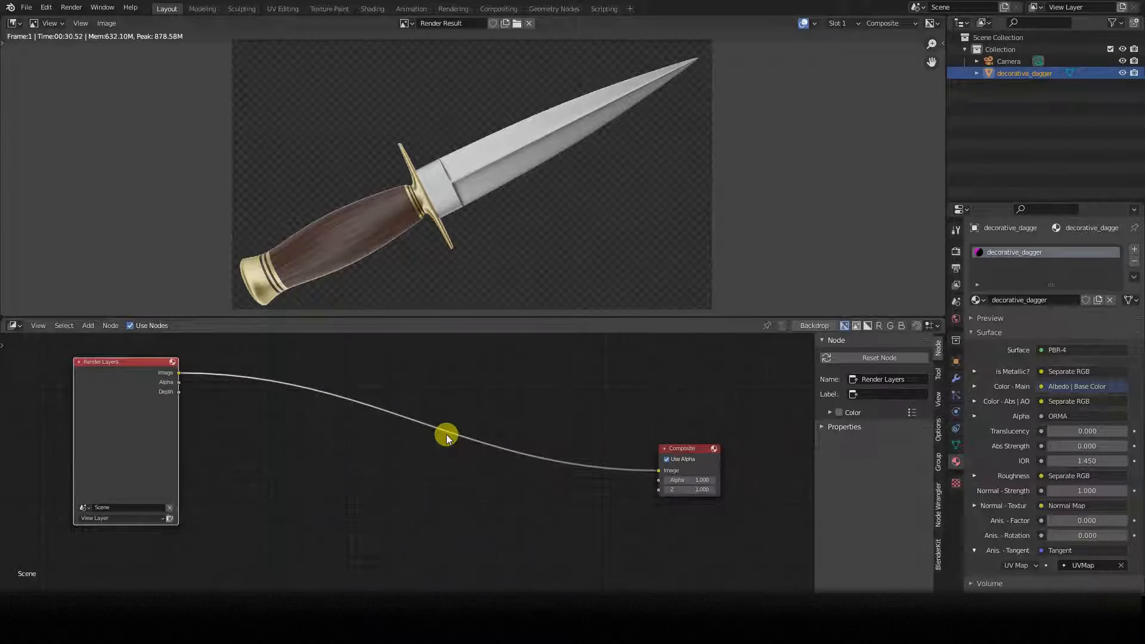
click(398, 512)
key(shift+a)
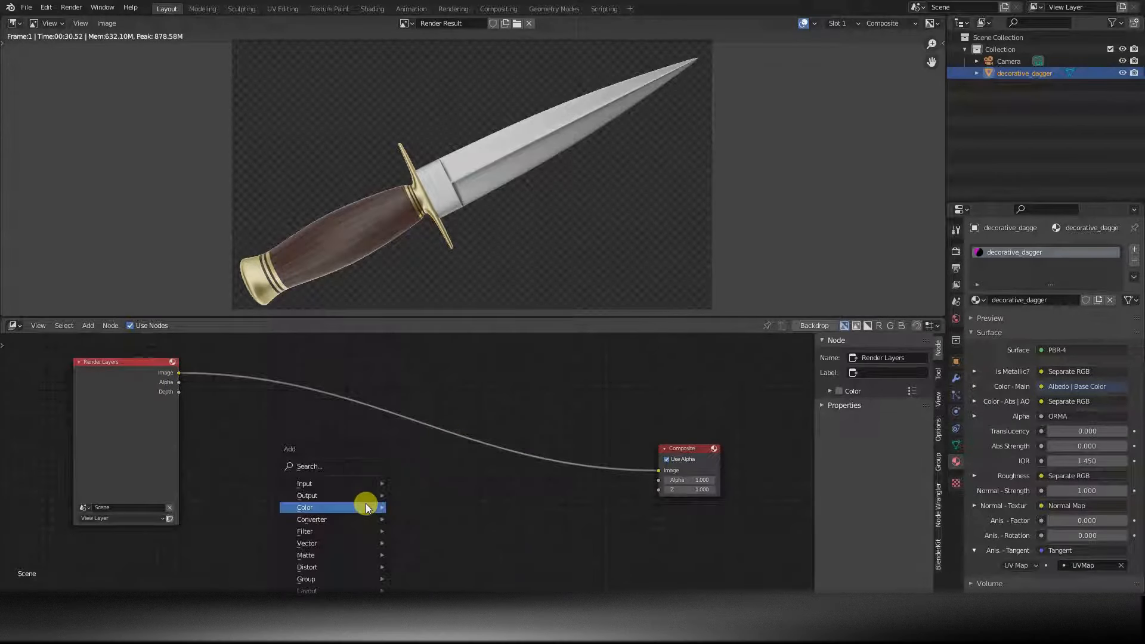
mouse_move(367, 503)
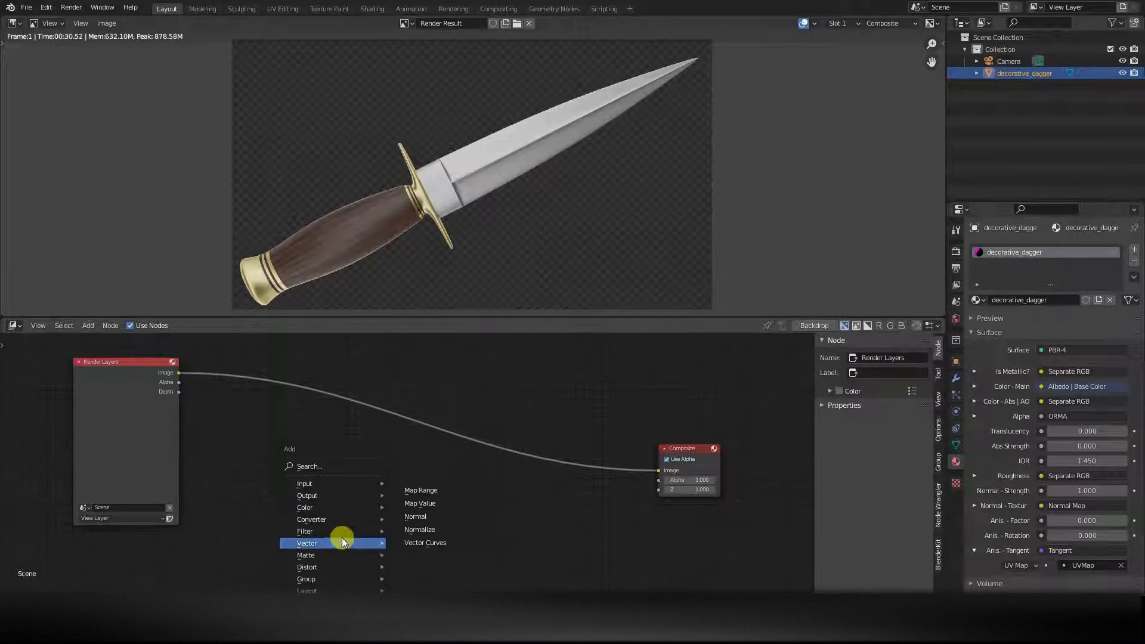
mouse_move(335, 527)
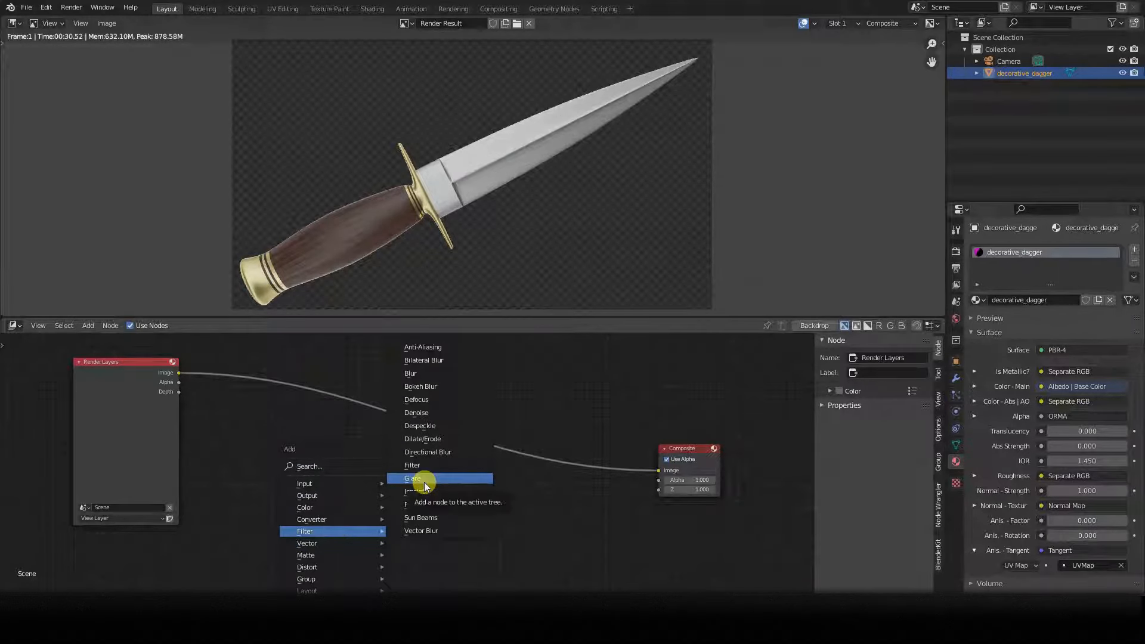
click(451, 504)
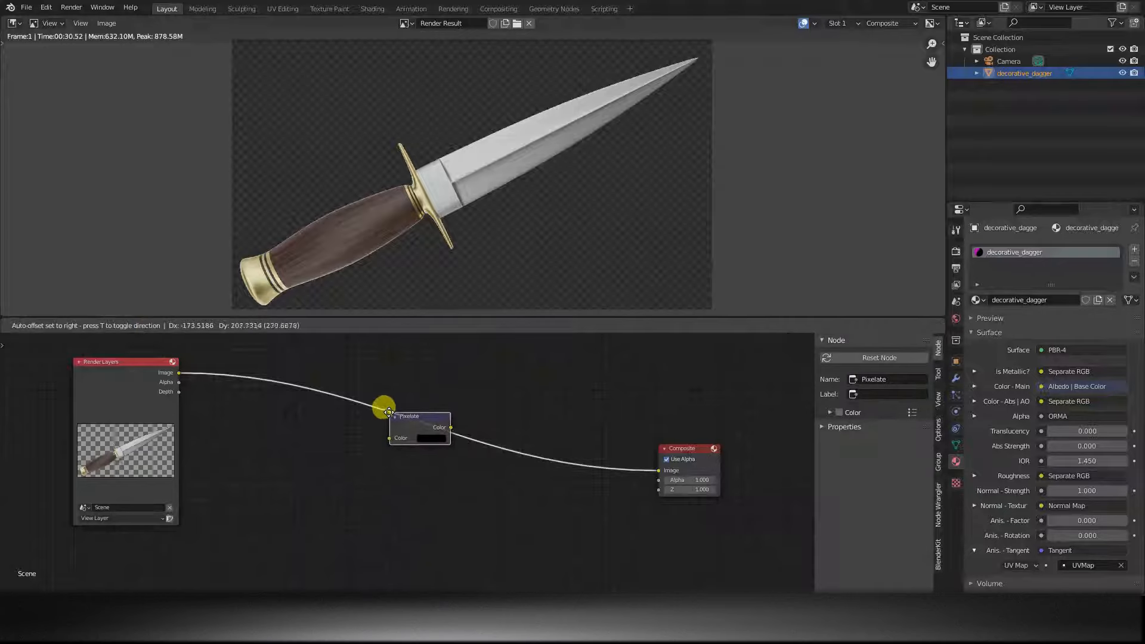
click(385, 403)
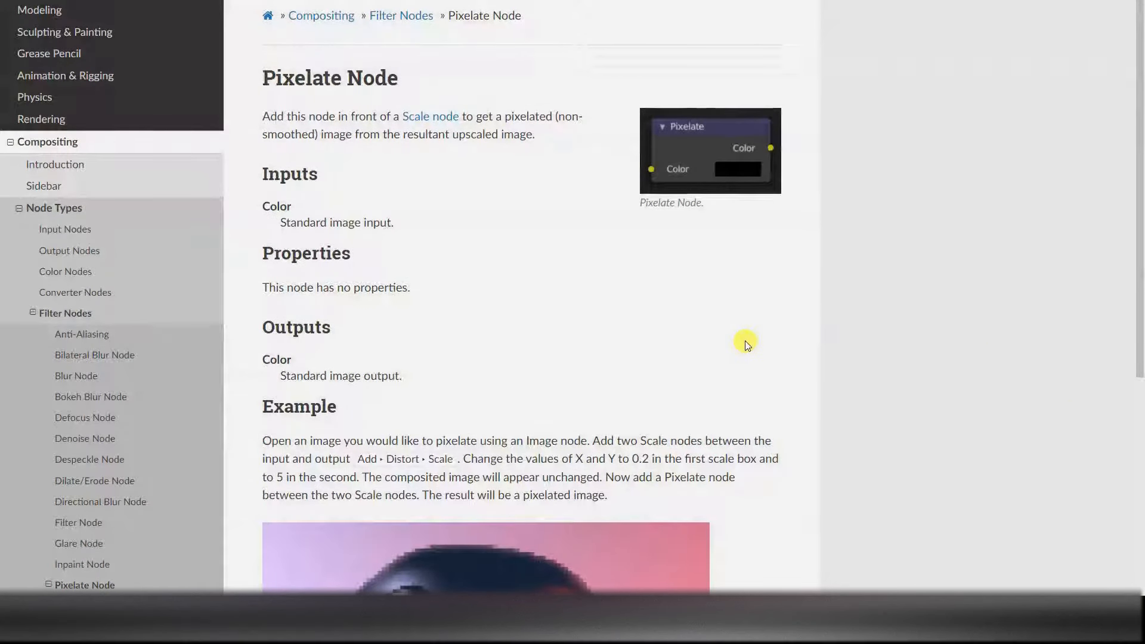
Read the Example section of the Pixelate Node page in the Blender manual
scroll(746, 345, down, 4)
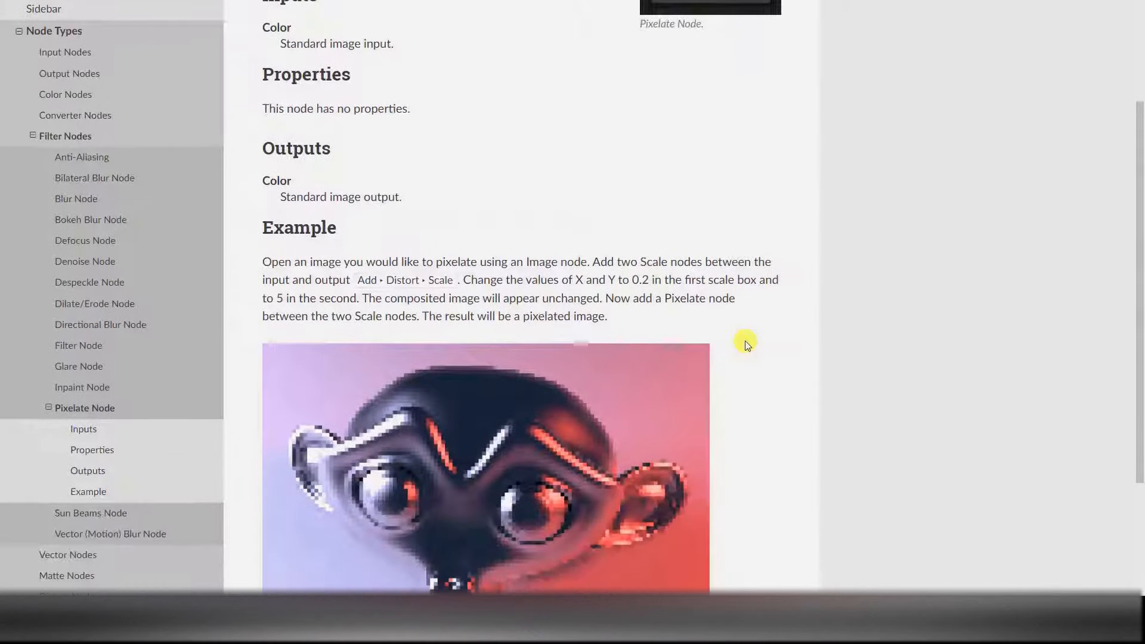
scroll(746, 344, down, 2)
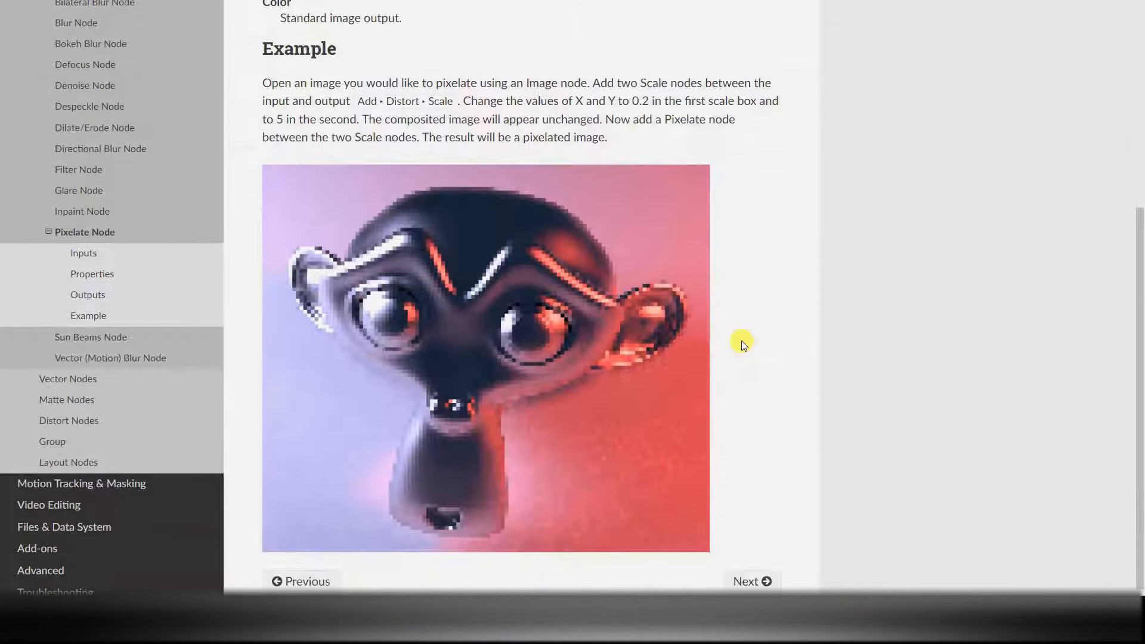
drag(263, 84, 607, 131)
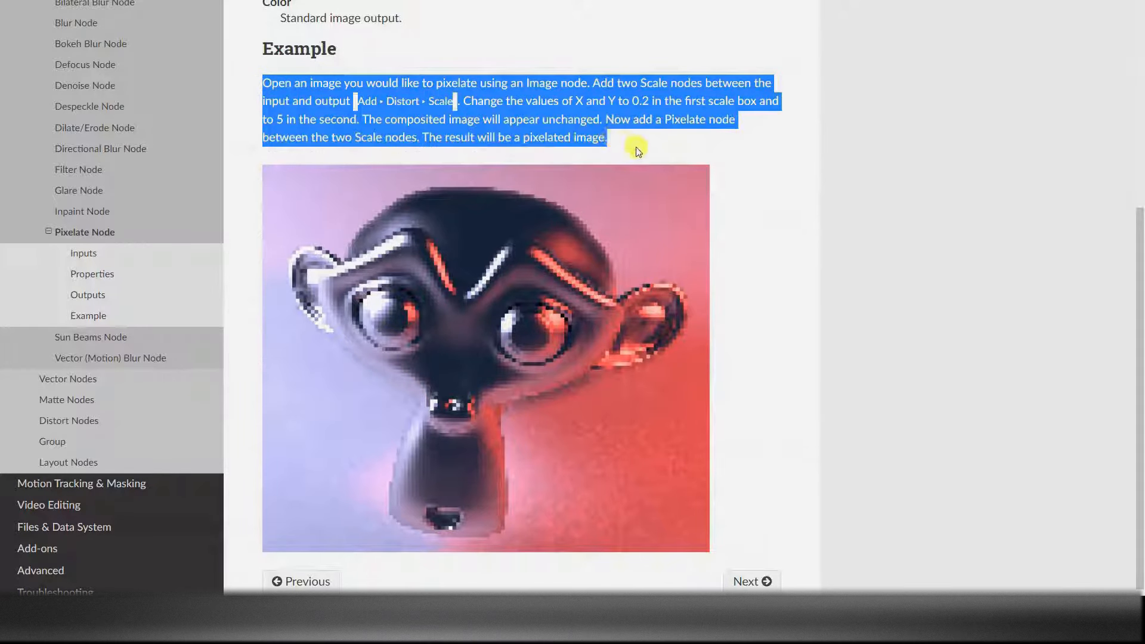
click(744, 156)
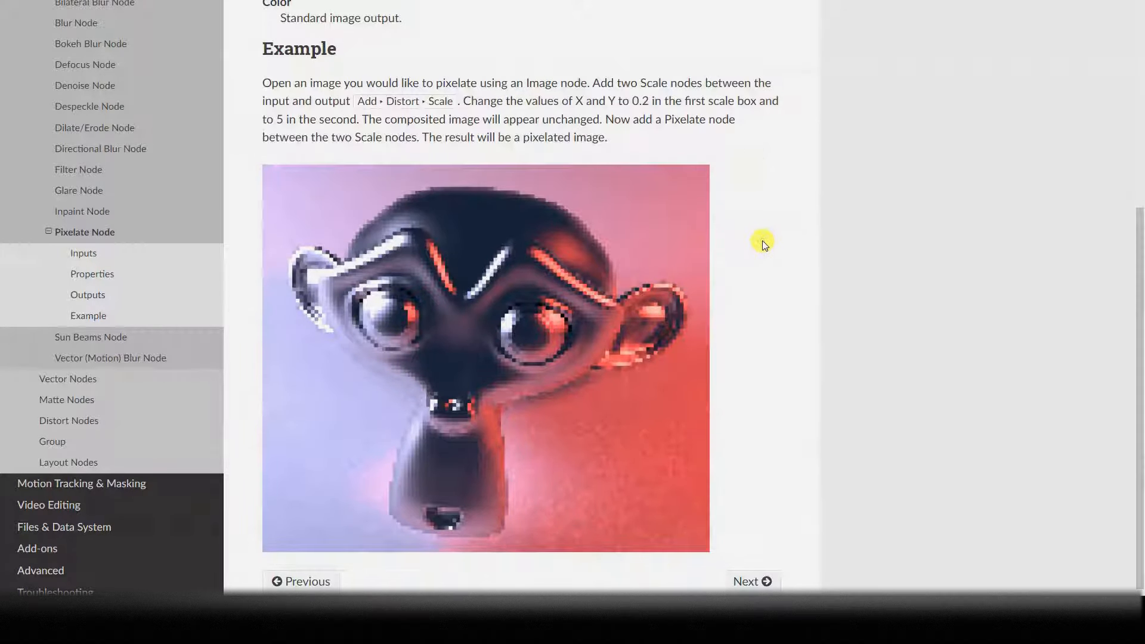
Insert a second Scale node on the link between the Pixelate and Composite nodes
scroll(762, 242, up, 3)
scroll(762, 243, up, 3)
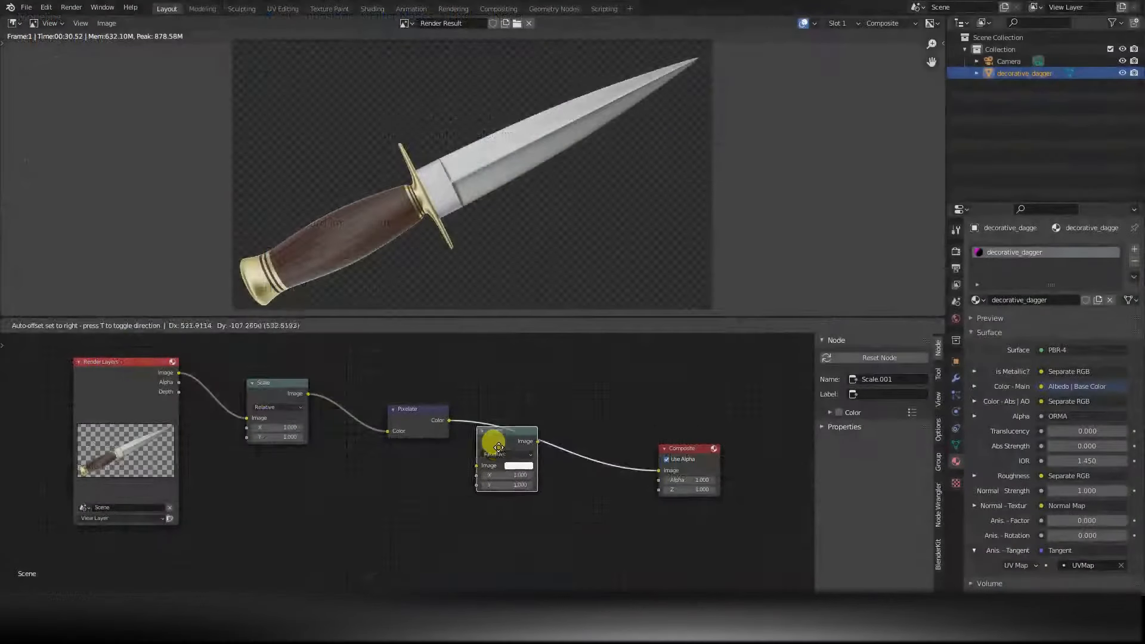
drag(486, 440, 529, 440)
Set the X and Y of the Scale node before Pixelate to 0.2 and of the one after it to 5
click(287, 425)
text(1.0)
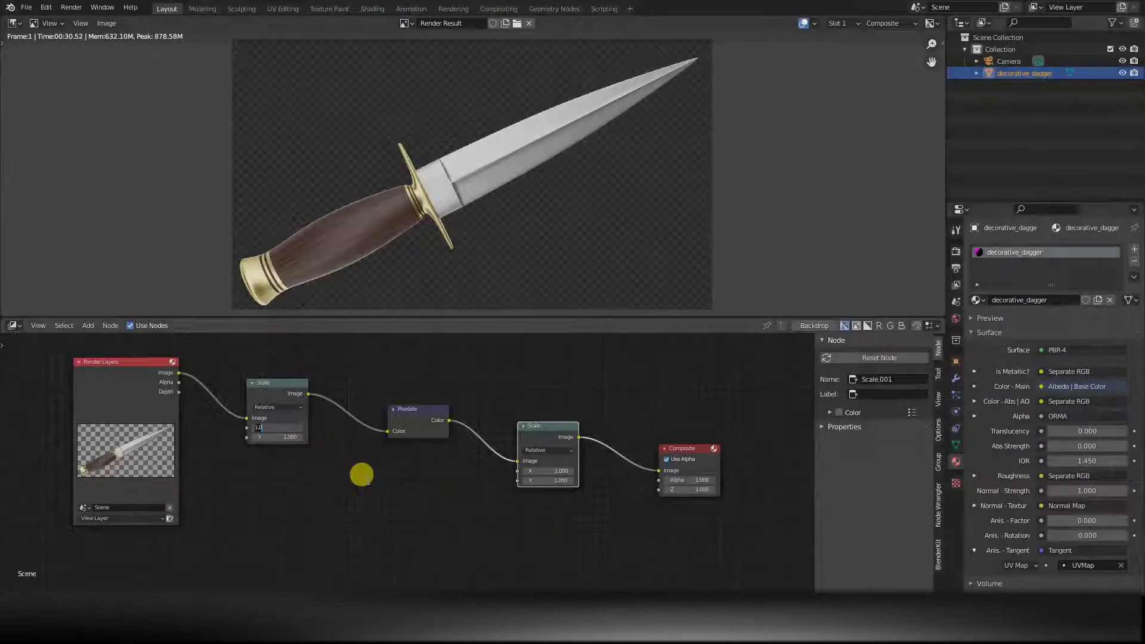
text(2)
key(Tab)
text(0.2)
key(Return)
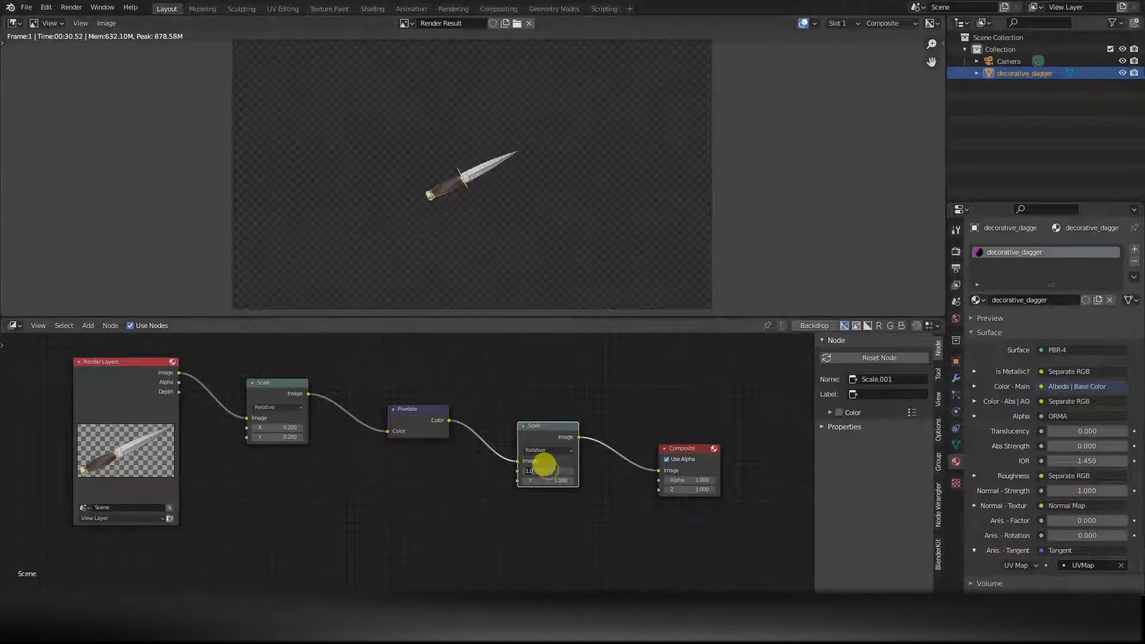
text(5)
key(Tab)
text(5)
key(Return)
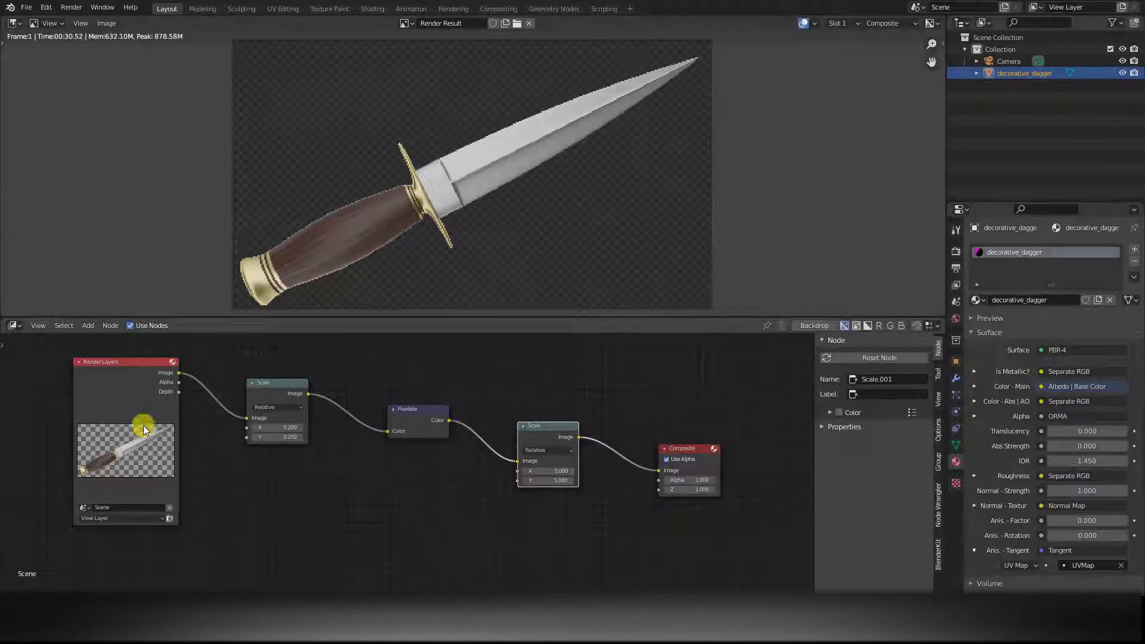
Add a Value input node below the Render Layers node and set it to 10
drag(115, 362, 74, 349)
middle_drag(366, 524, 396, 468)
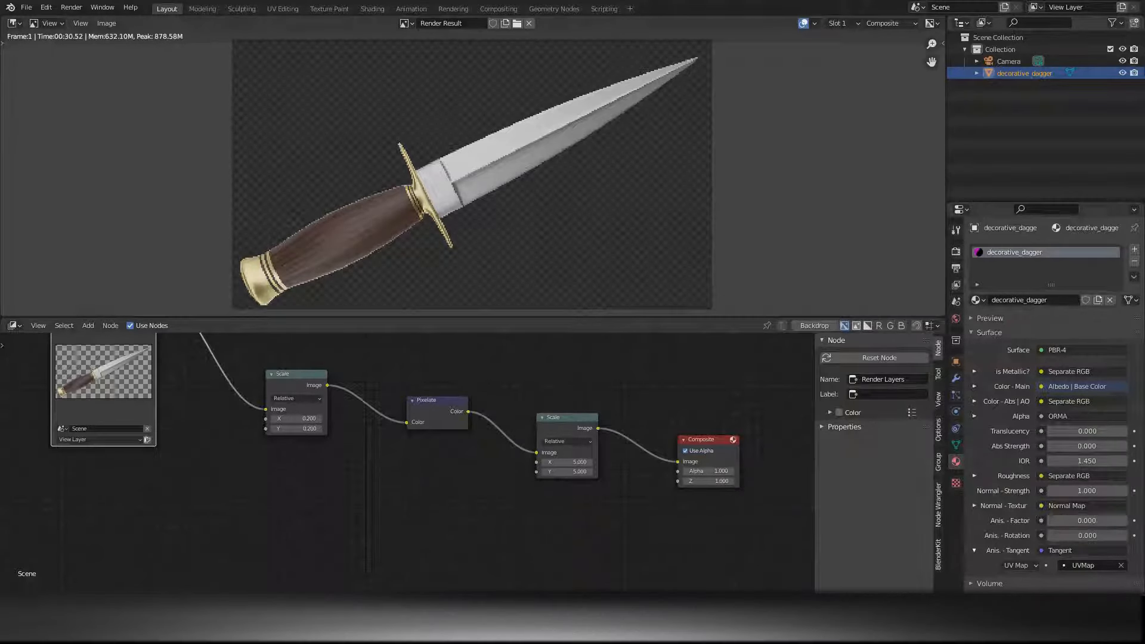
key(shift+a)
mouse_move(219, 510)
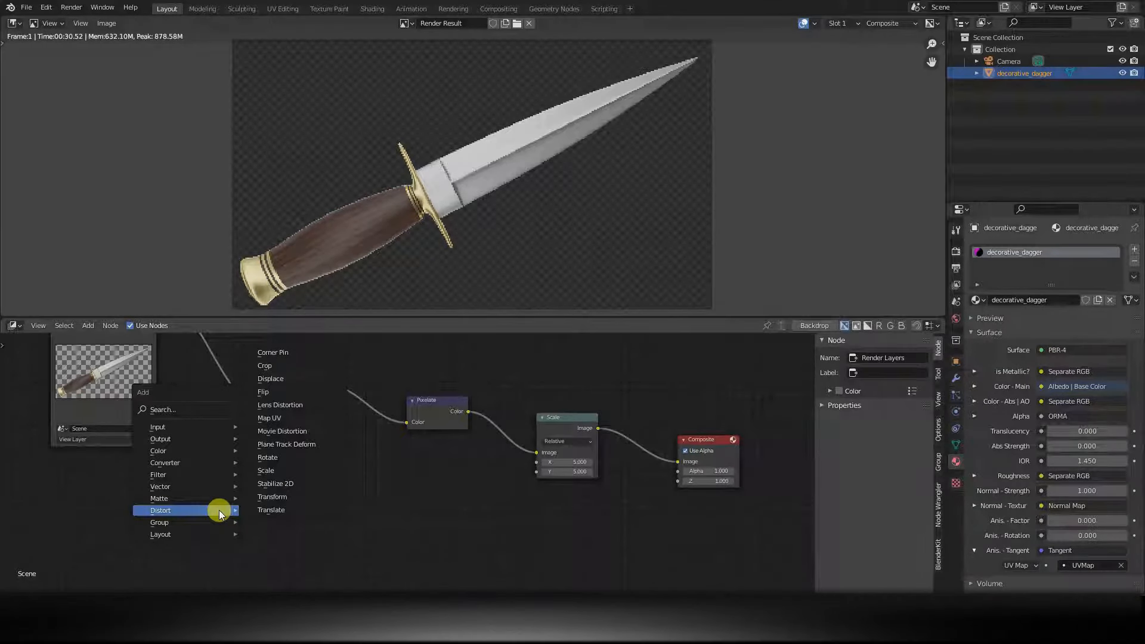
mouse_move(216, 428)
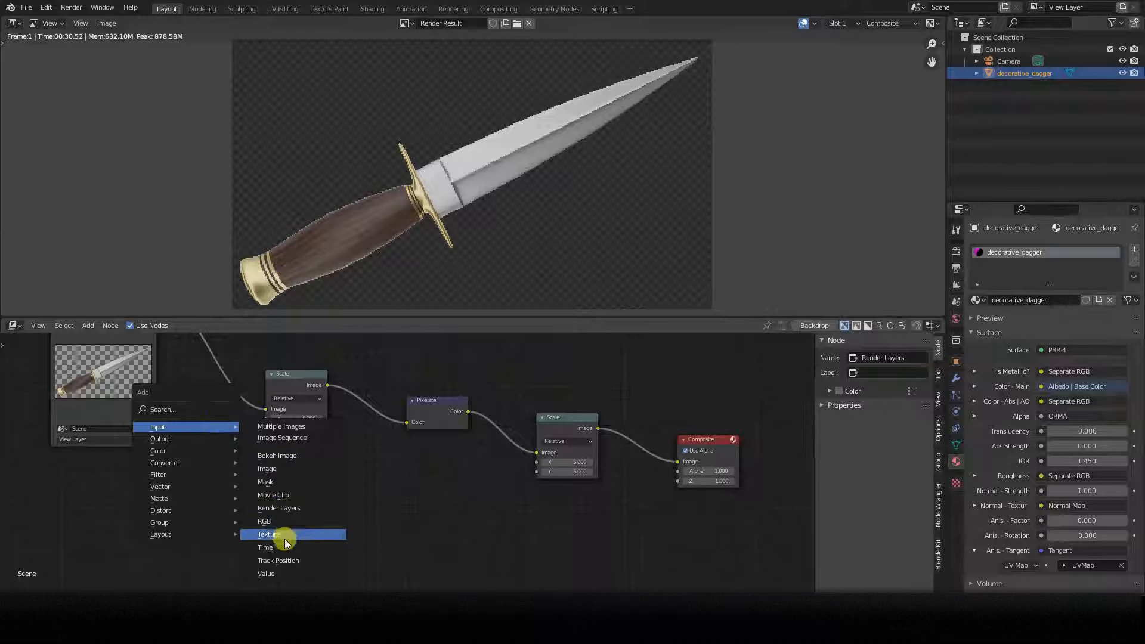
click(271, 572)
click(61, 510)
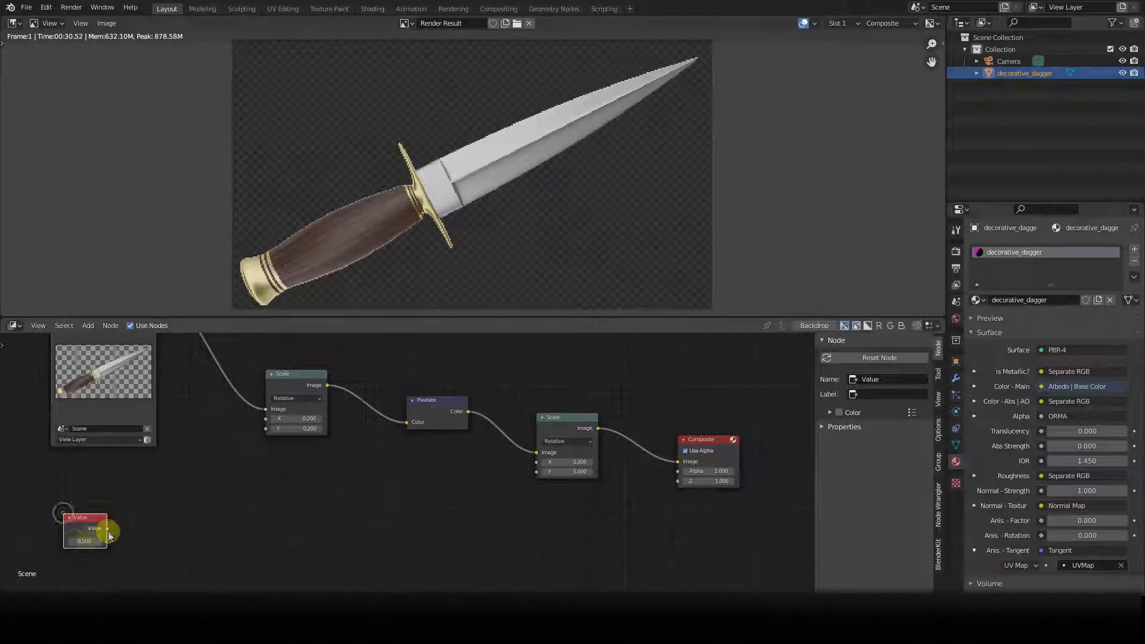
click(74, 541)
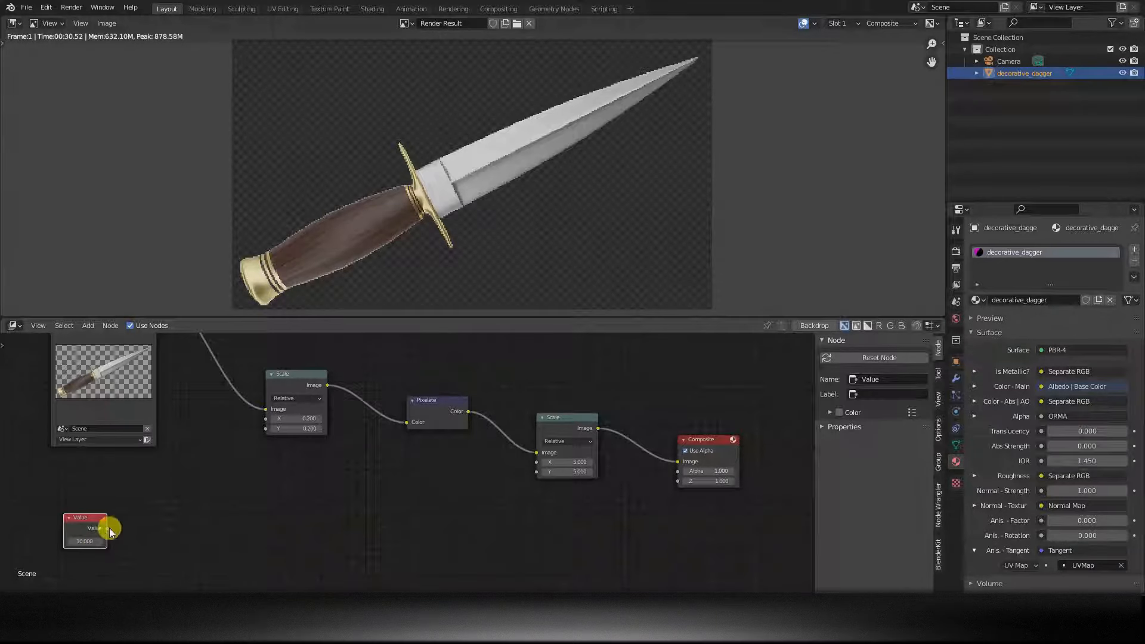
Connect the Value node's output to both X and Y of the Scale node after Pixelate
drag(108, 529, 537, 463)
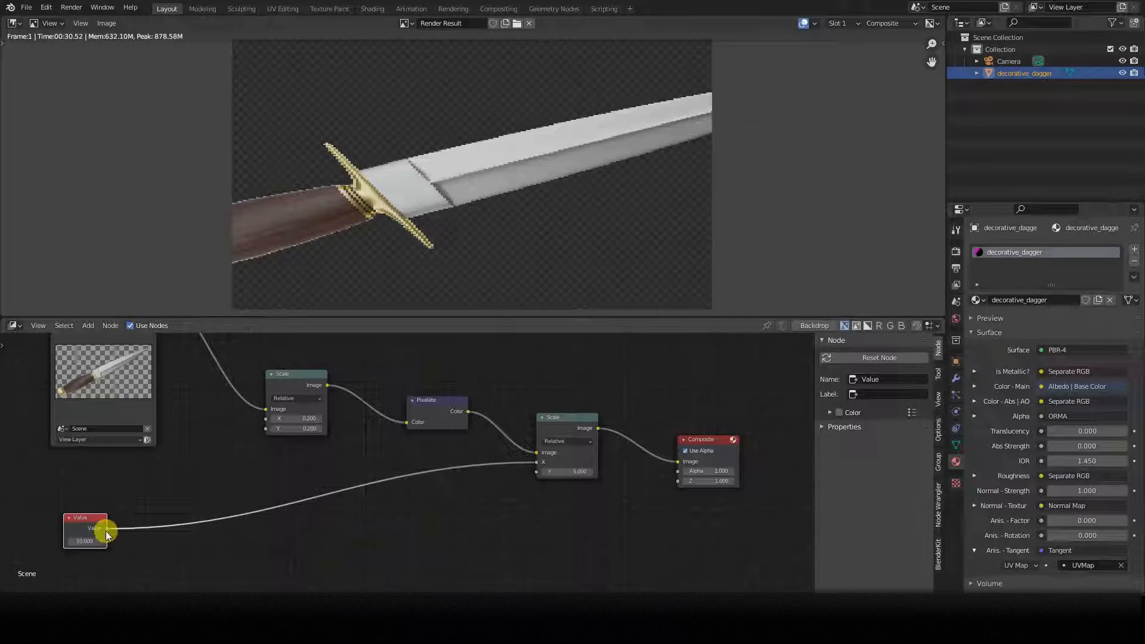
drag(110, 531, 537, 472)
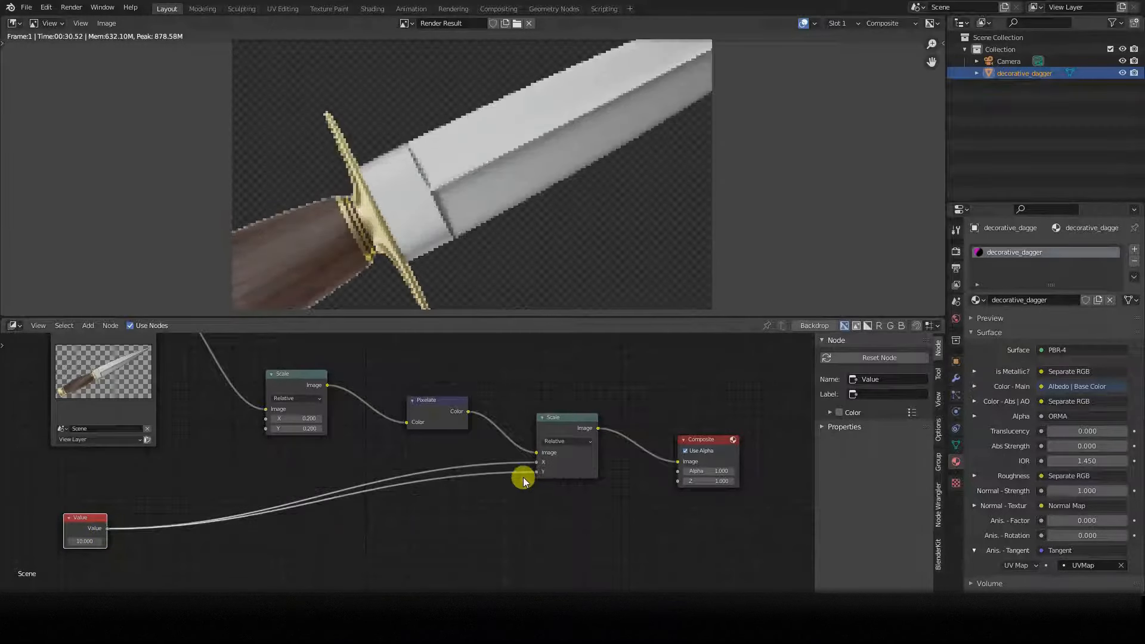
drag(81, 519, 92, 532)
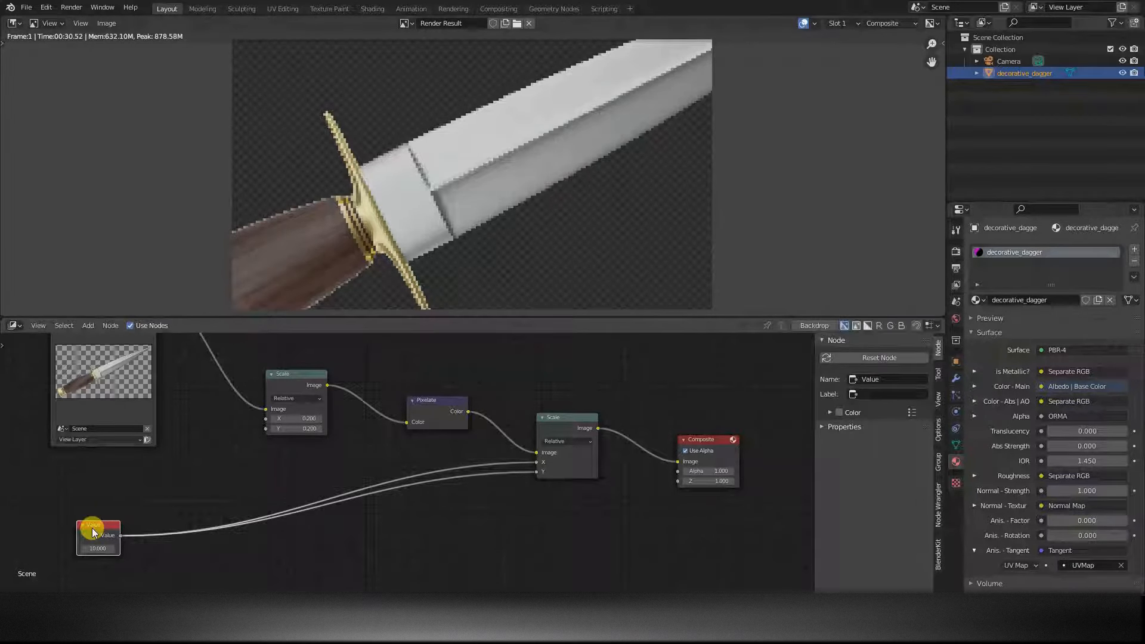
click(173, 471)
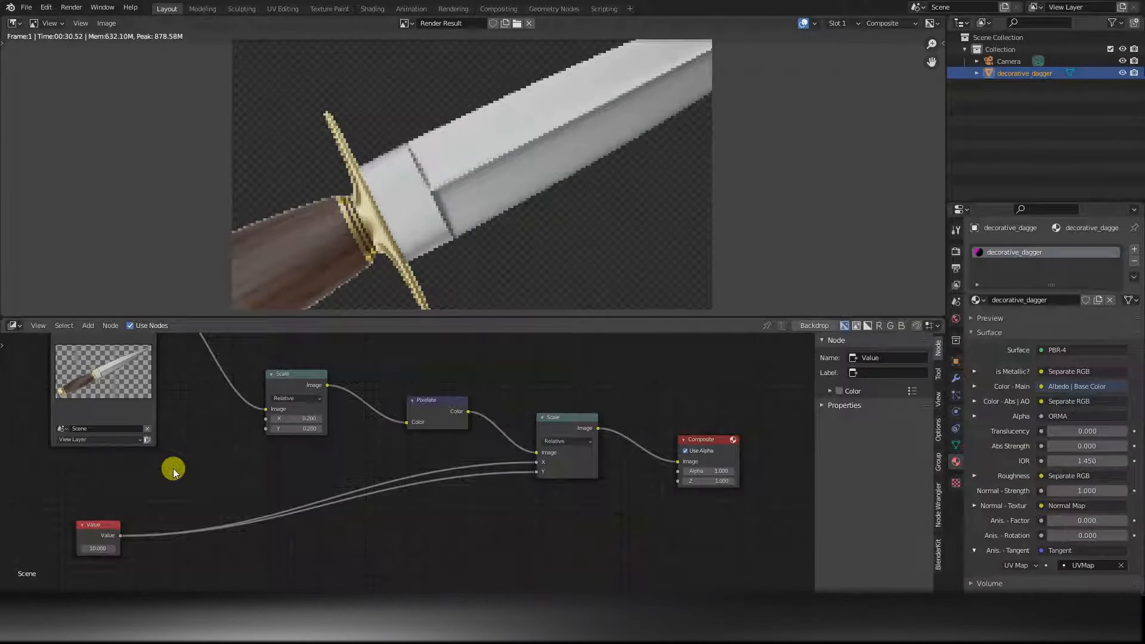
Add a Math node that divides 1 by the Value node's output, and feed its result into the first Scale node's X and Y
key(shift+a)
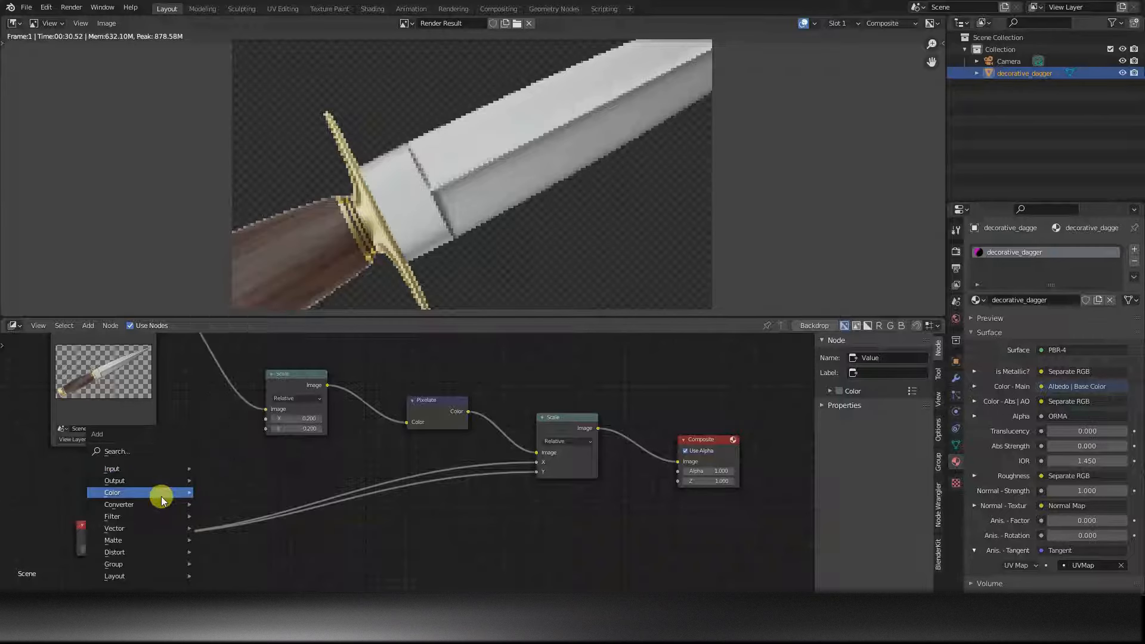
mouse_move(162, 507)
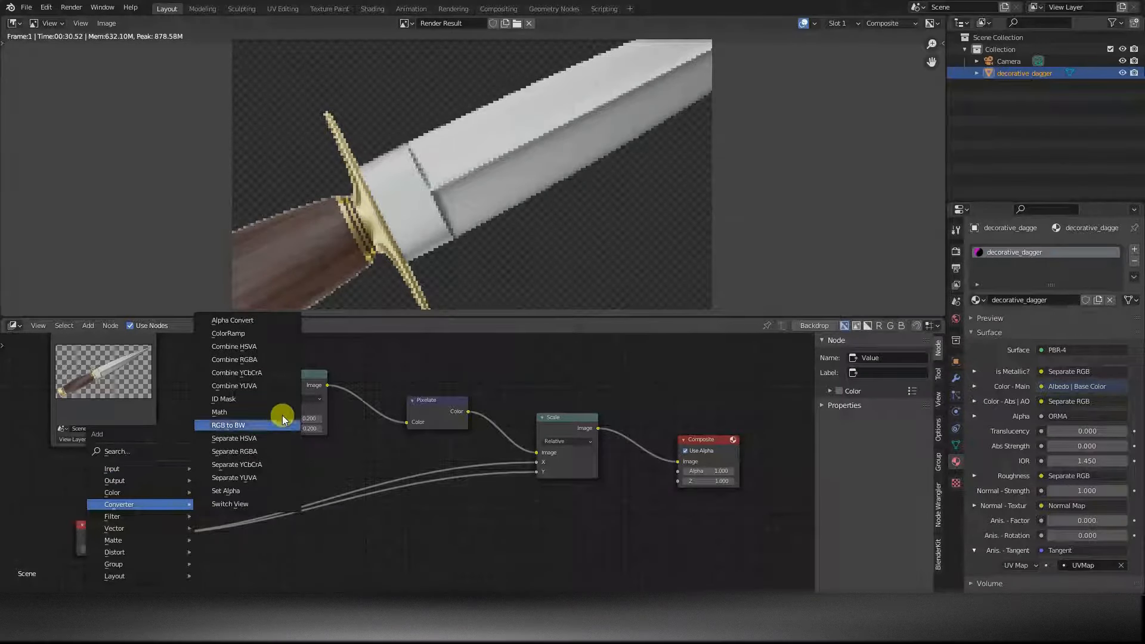
click(230, 412)
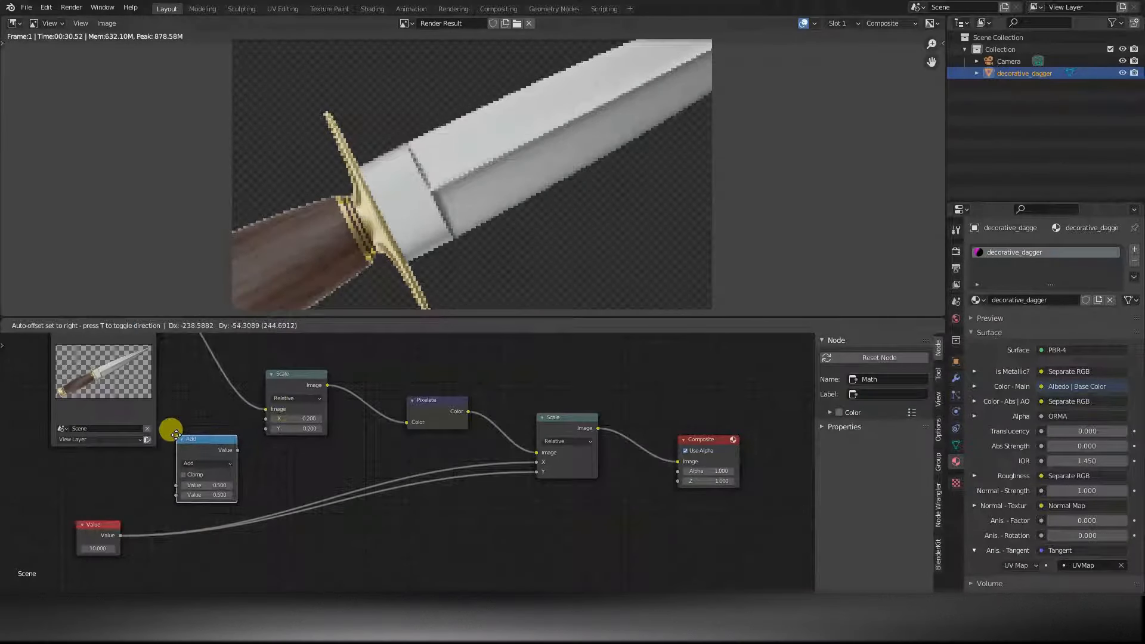
click(176, 435)
click(207, 464)
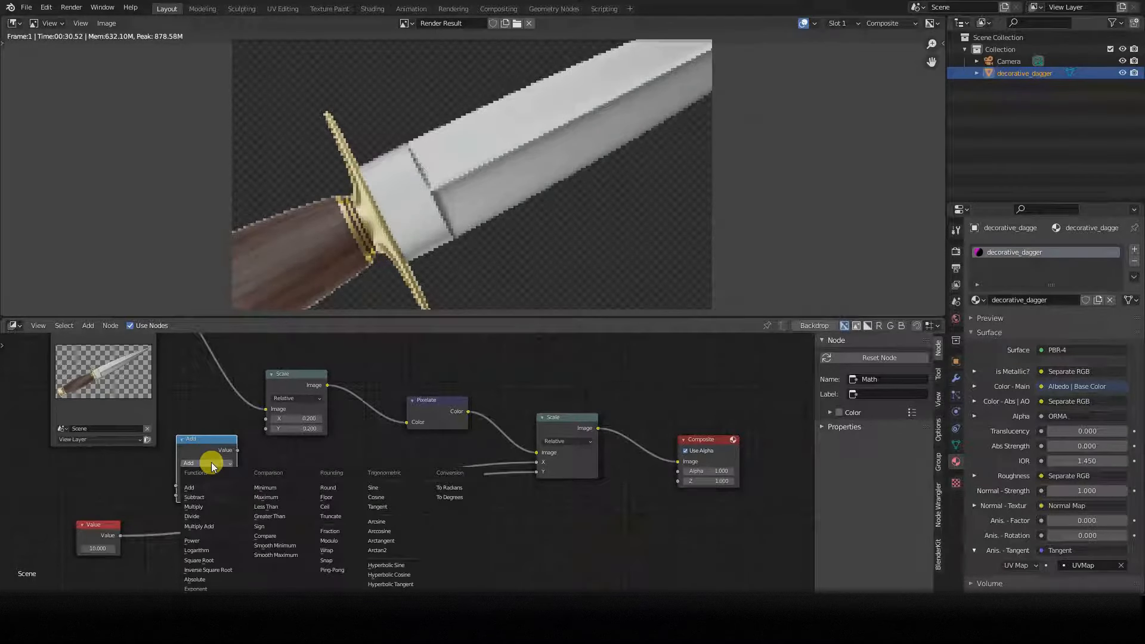
click(216, 516)
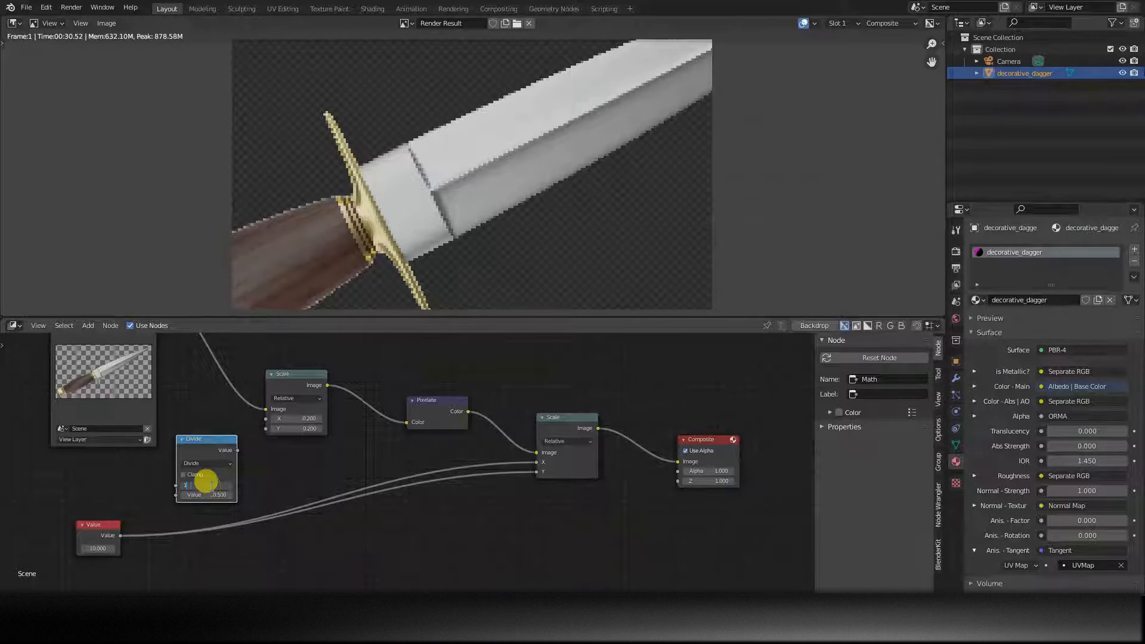
drag(121, 535, 176, 495)
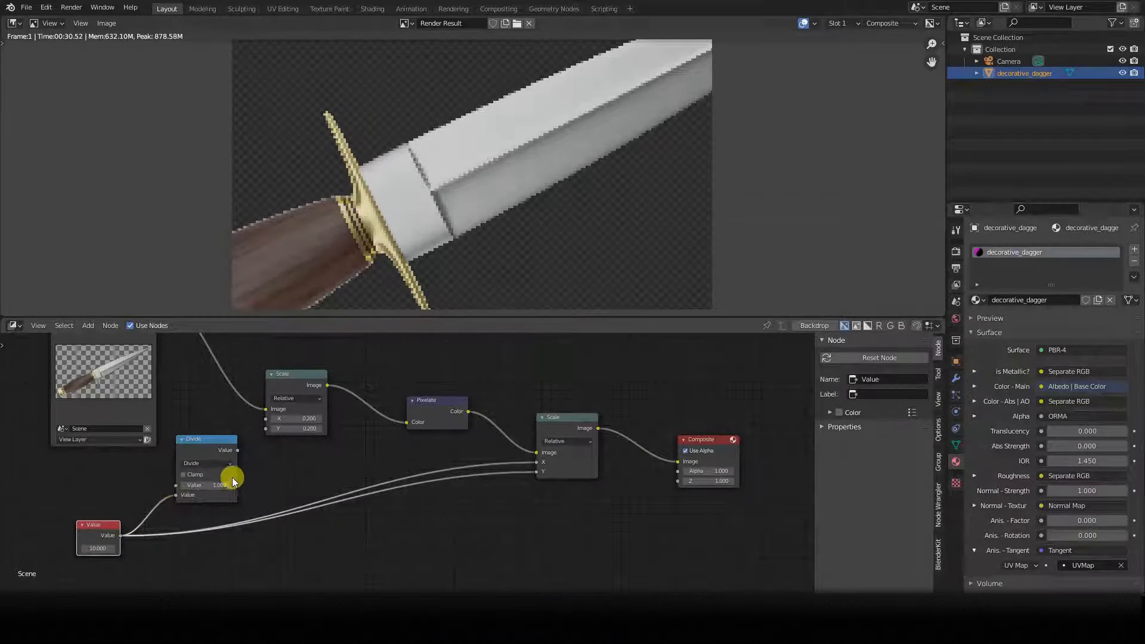
drag(237, 451, 266, 429)
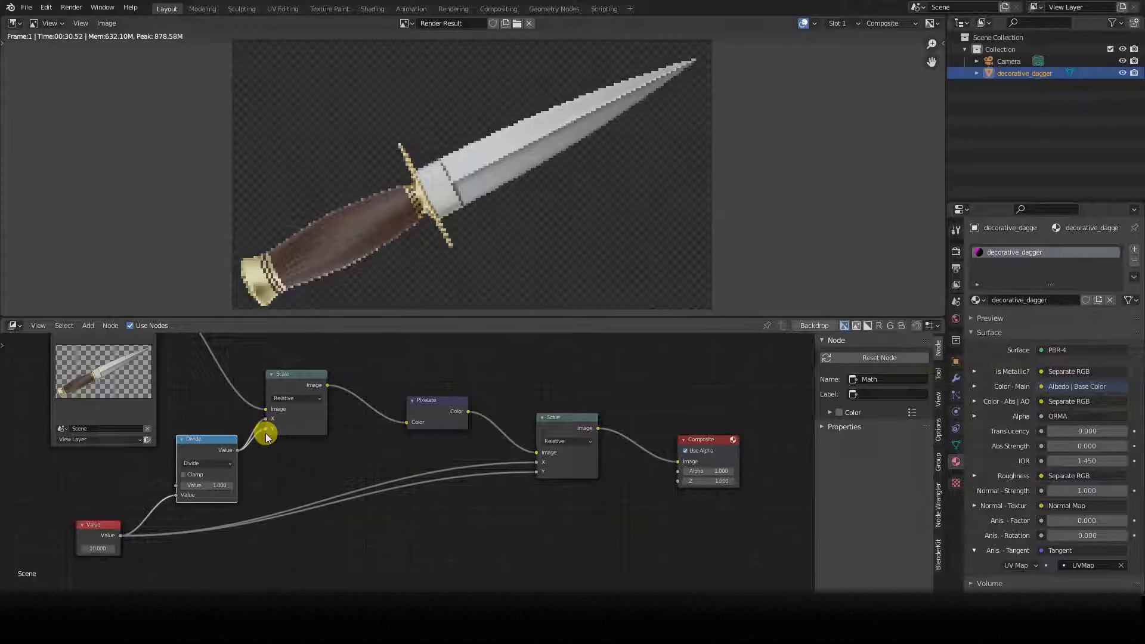
Hide the node editor's sidebar and test coarser pixelation by setting the Value node to 15 and 20
scroll(92, 539, up, 1)
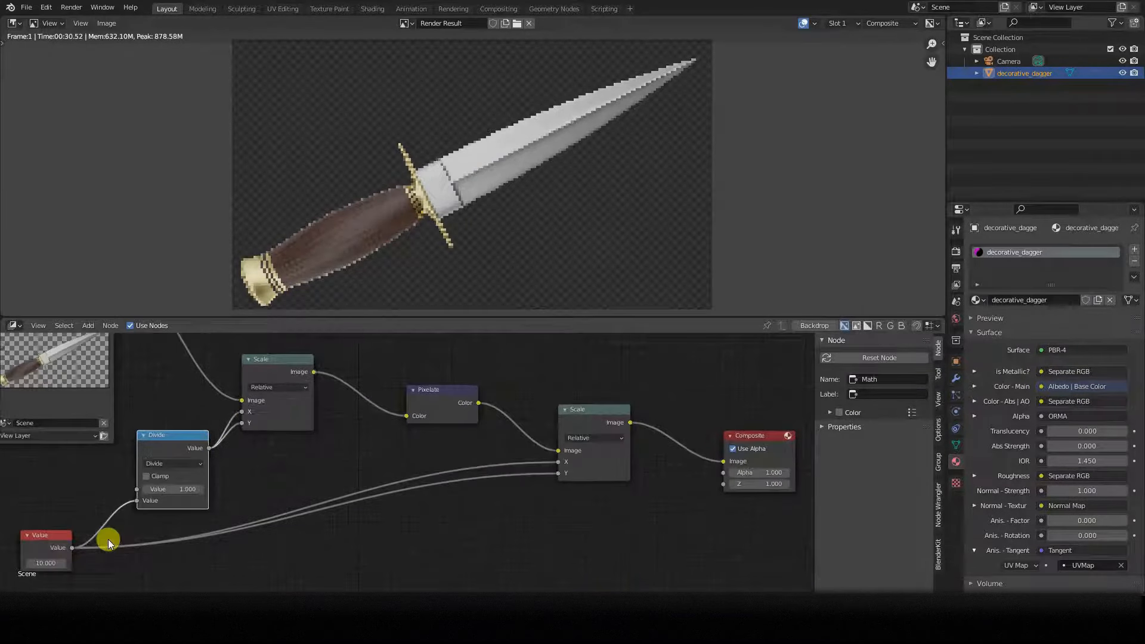
middle_drag(108, 543, 286, 530)
key(n)
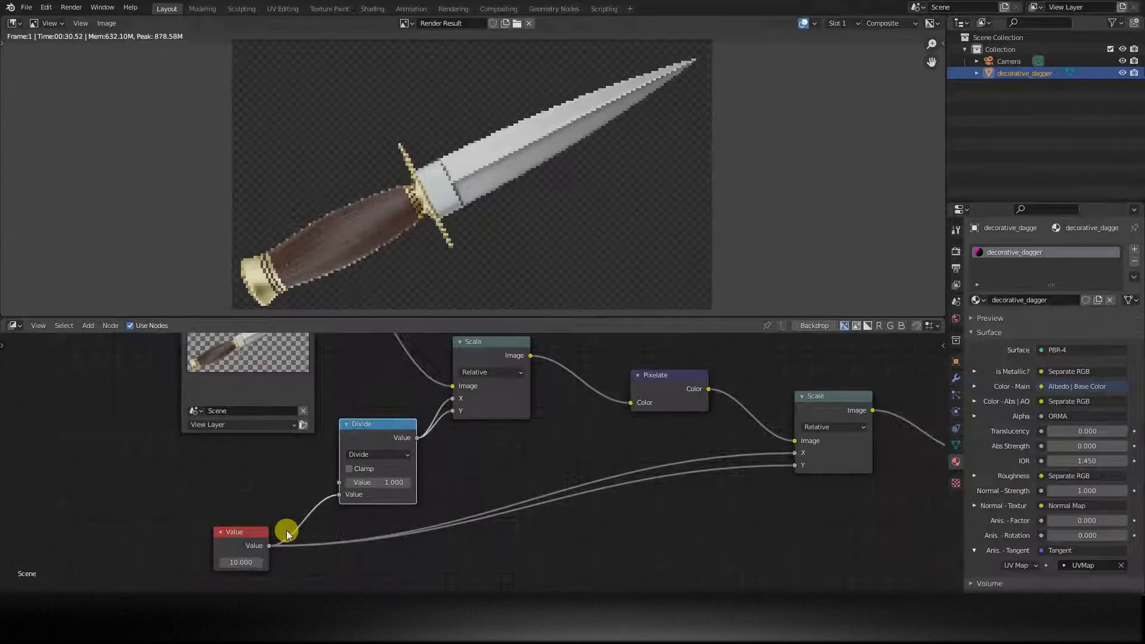
middle_drag(468, 505, 482, 516)
click(247, 572)
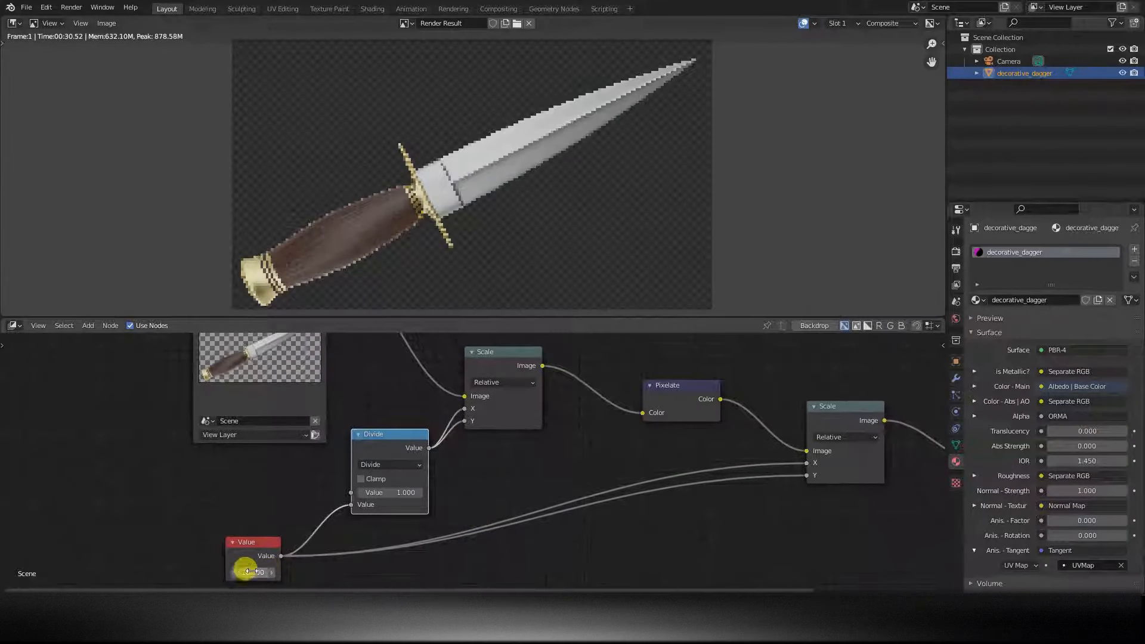
text(15)
key(Return)
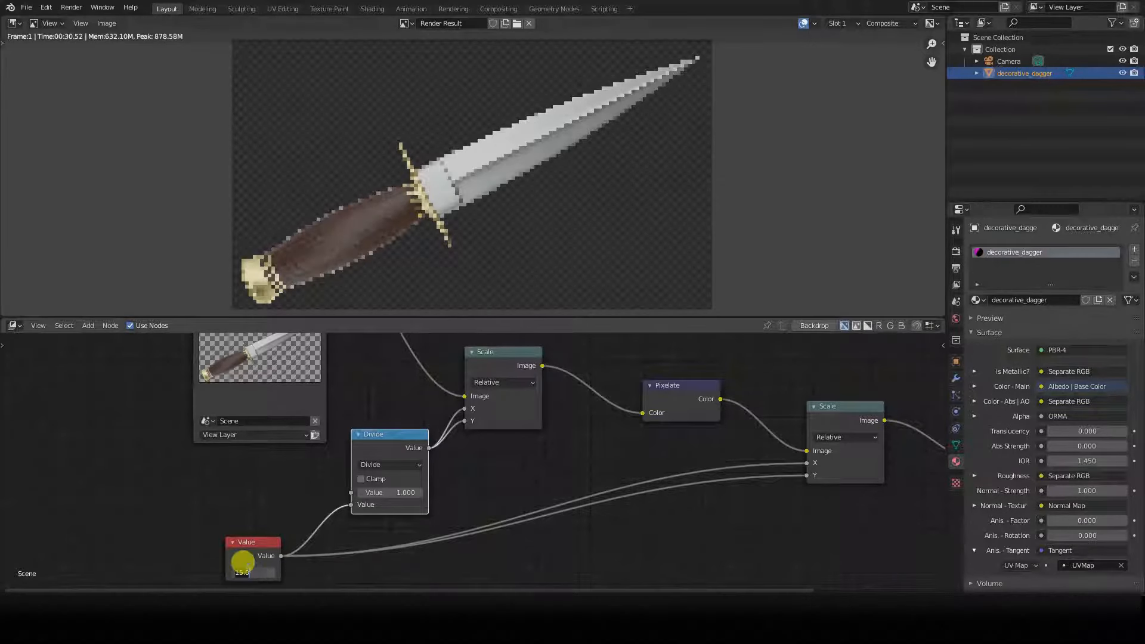
key(Return)
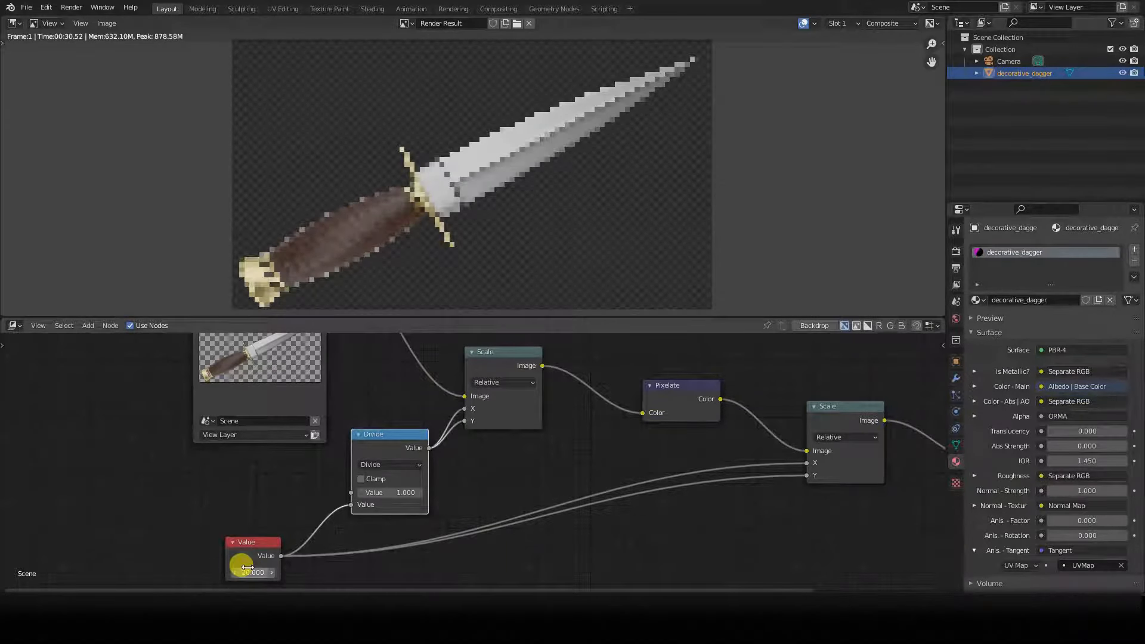
Try further Value node settings to compare different pixel sizes on the dagger render
click(247, 571)
key(Return)
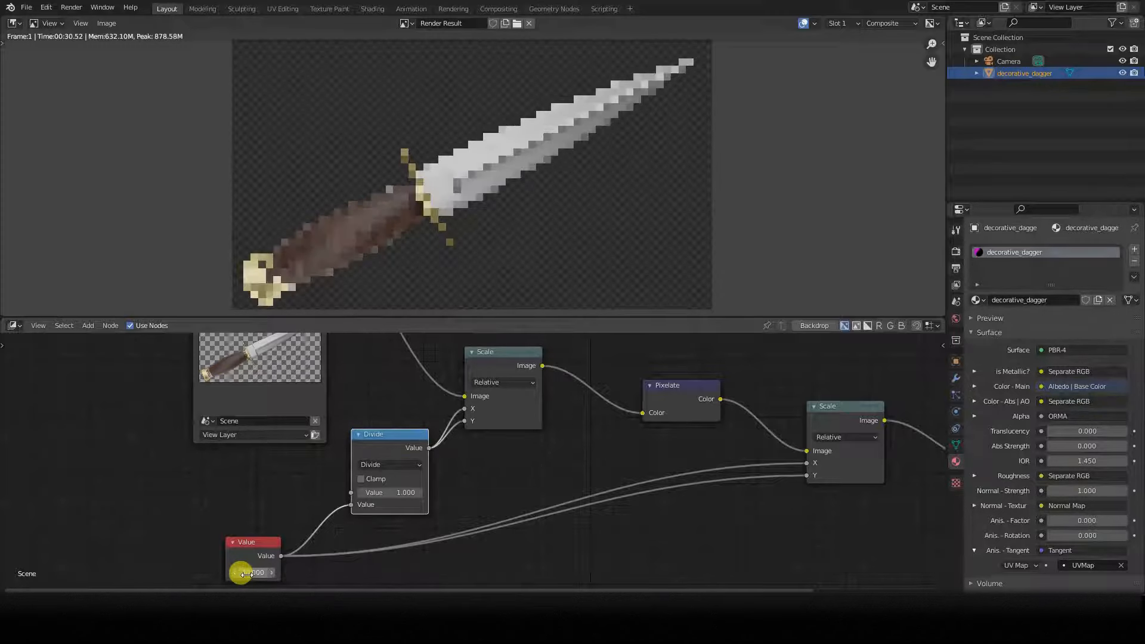
key(Return)
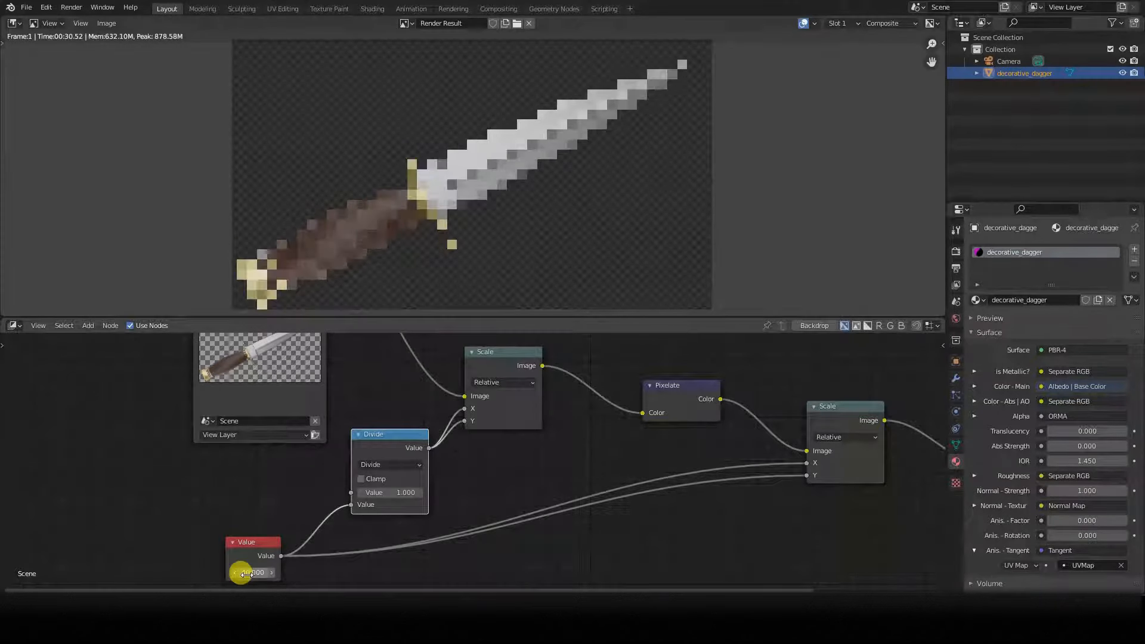
scroll(453, 244, down, 2)
drag(251, 572, 245, 571)
drag(253, 571, 259, 572)
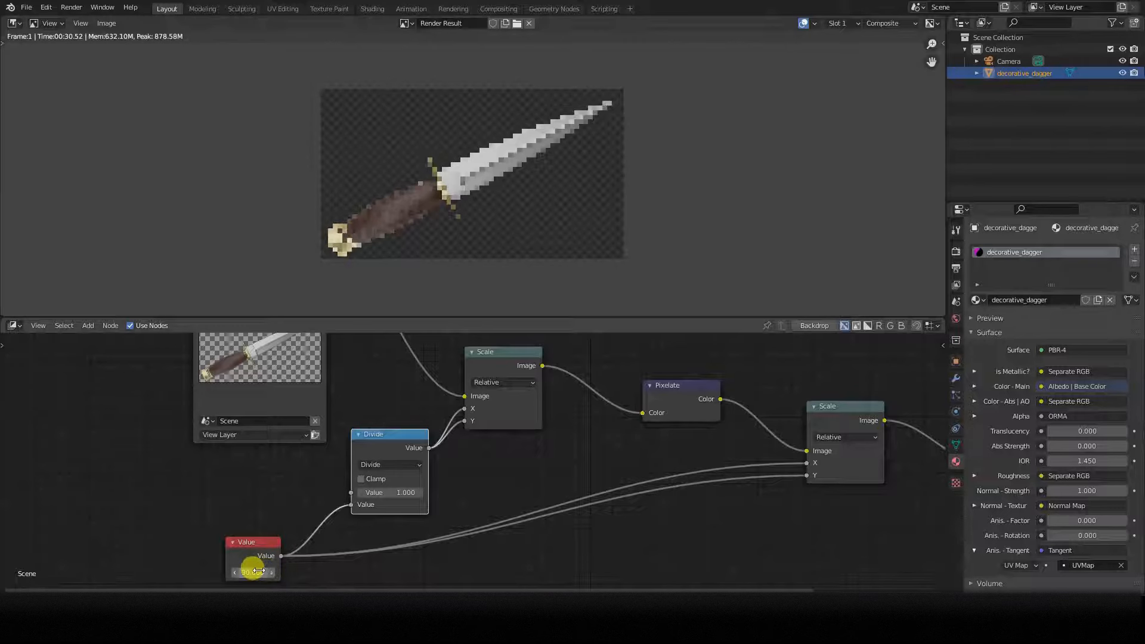
click(245, 570)
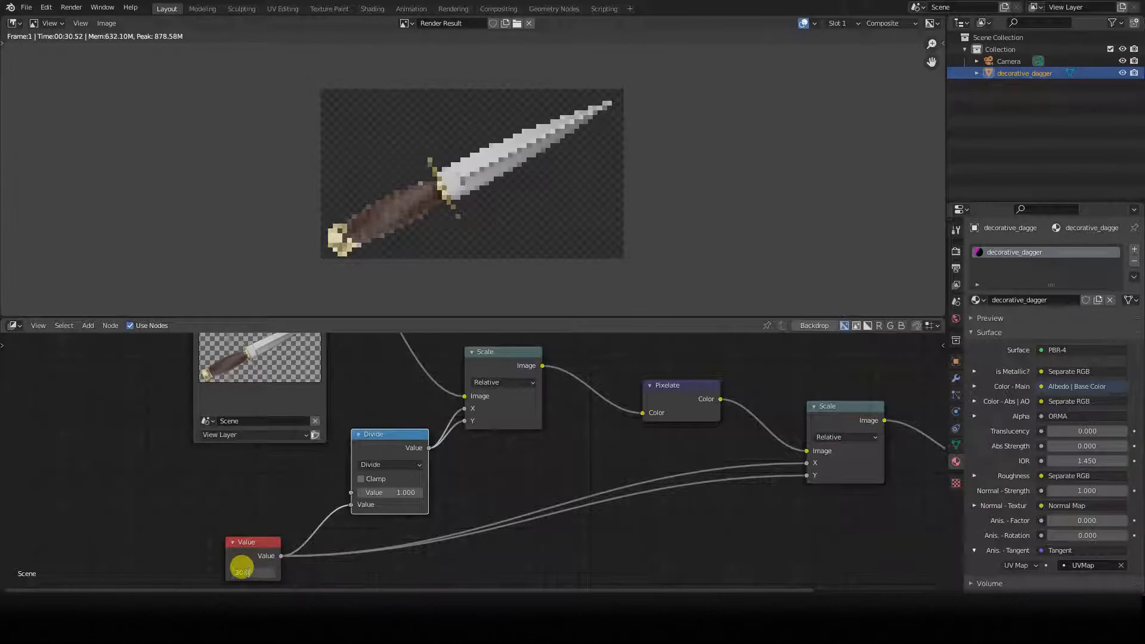
text(2)
key(Return)
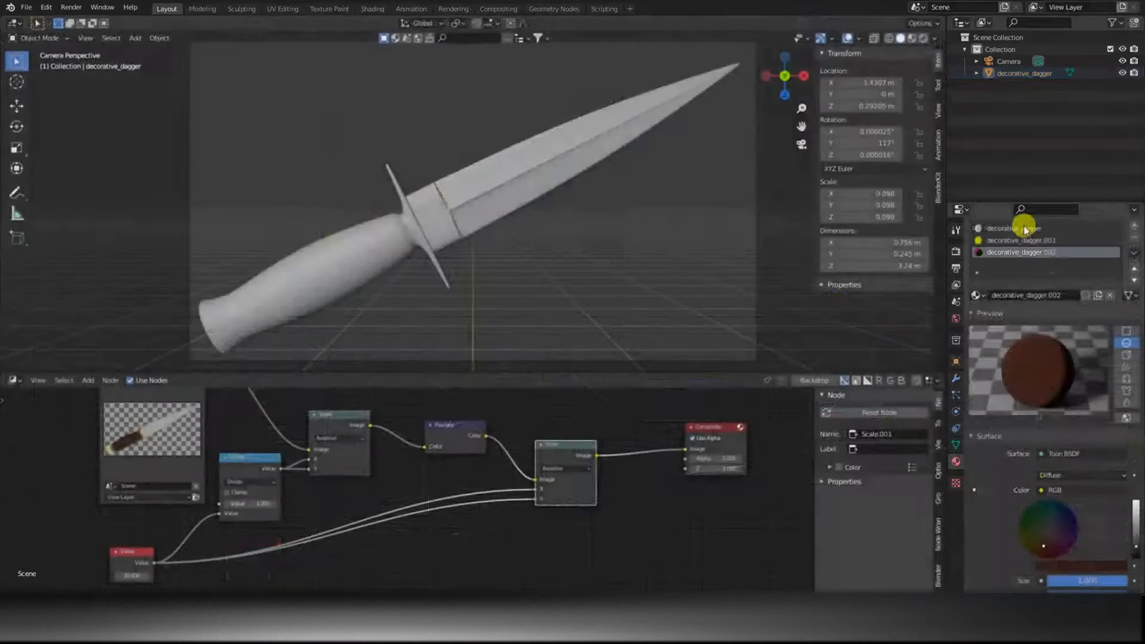
Choose Toon BSDF as the surface shader of the yellow decorative_dagger.001 material
click(1021, 240)
click(1080, 452)
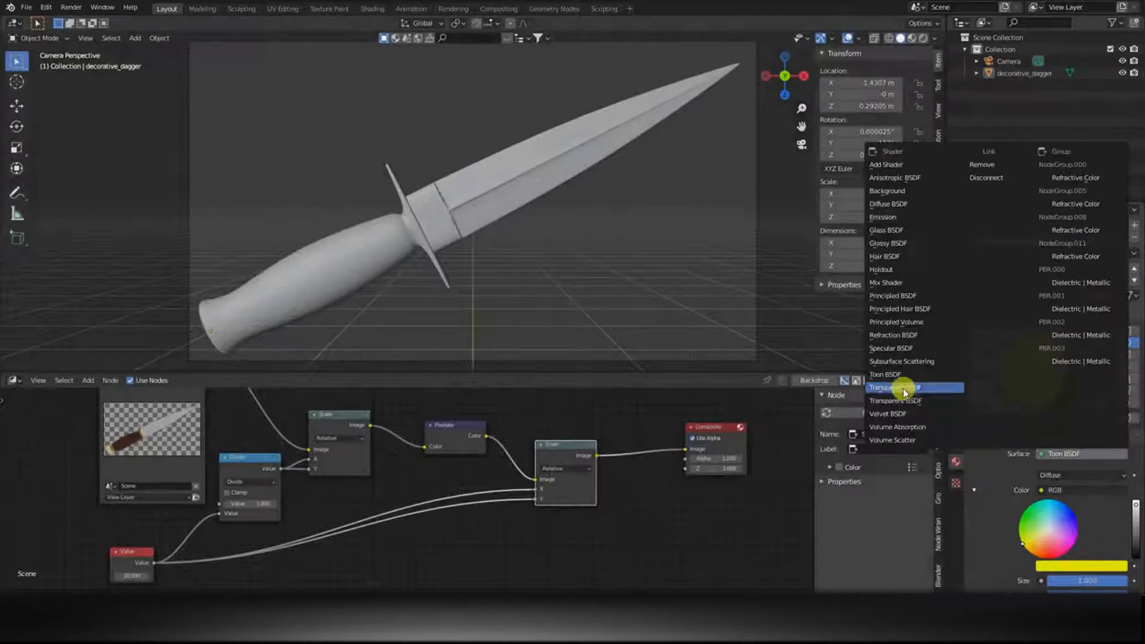
click(912, 374)
Preview the dagger's toon materials in Rendered and Material Preview viewport shading
key(z)
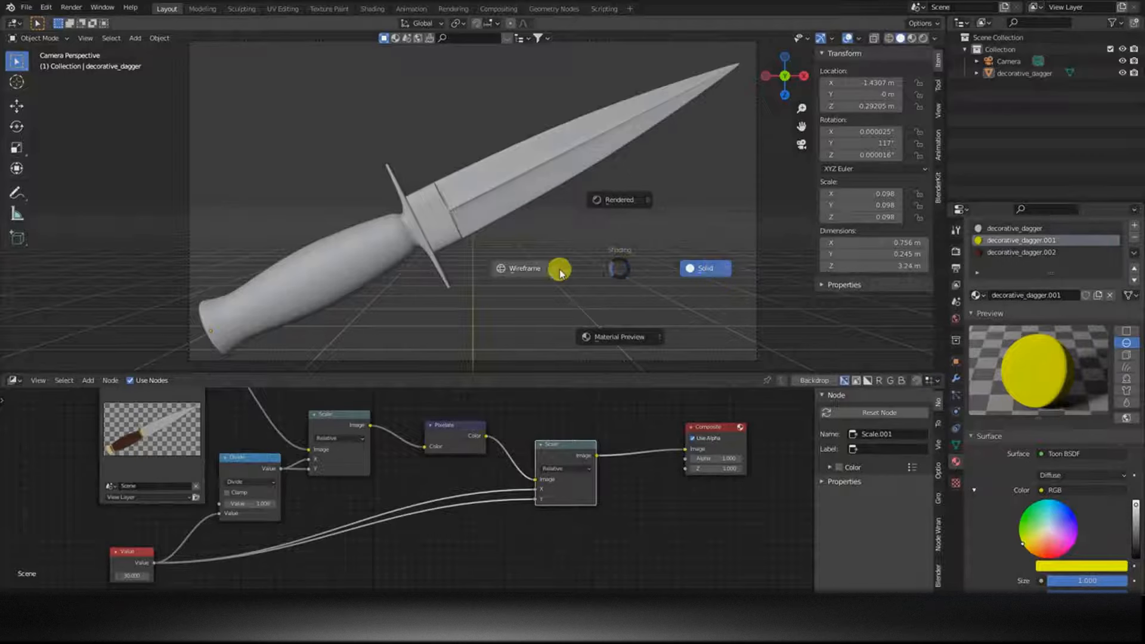
click(625, 206)
key(z)
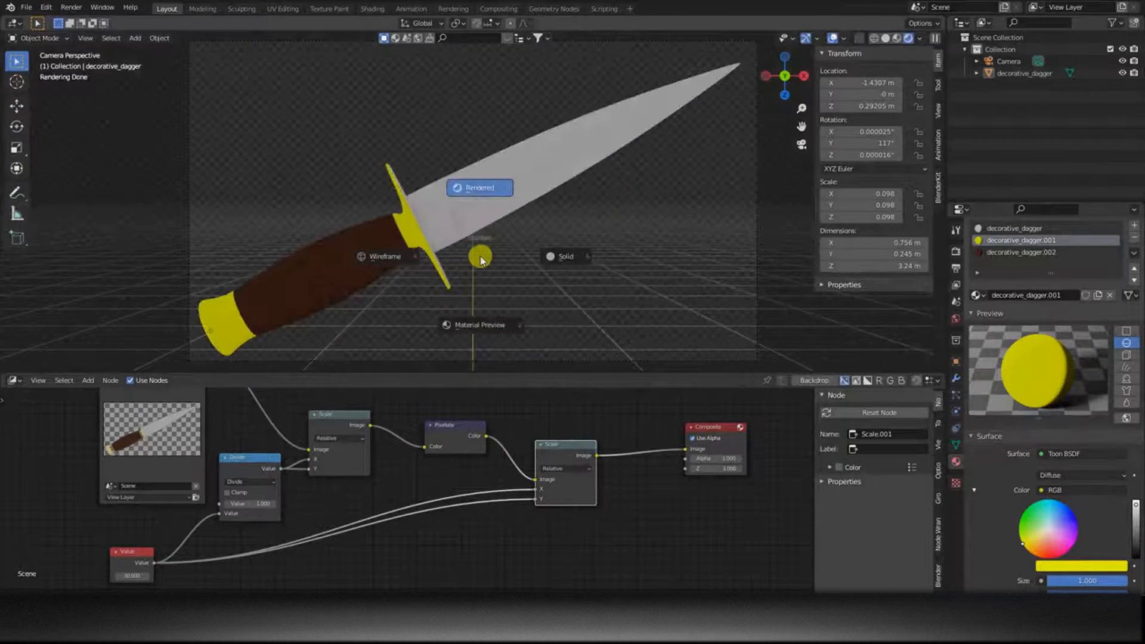
click(484, 374)
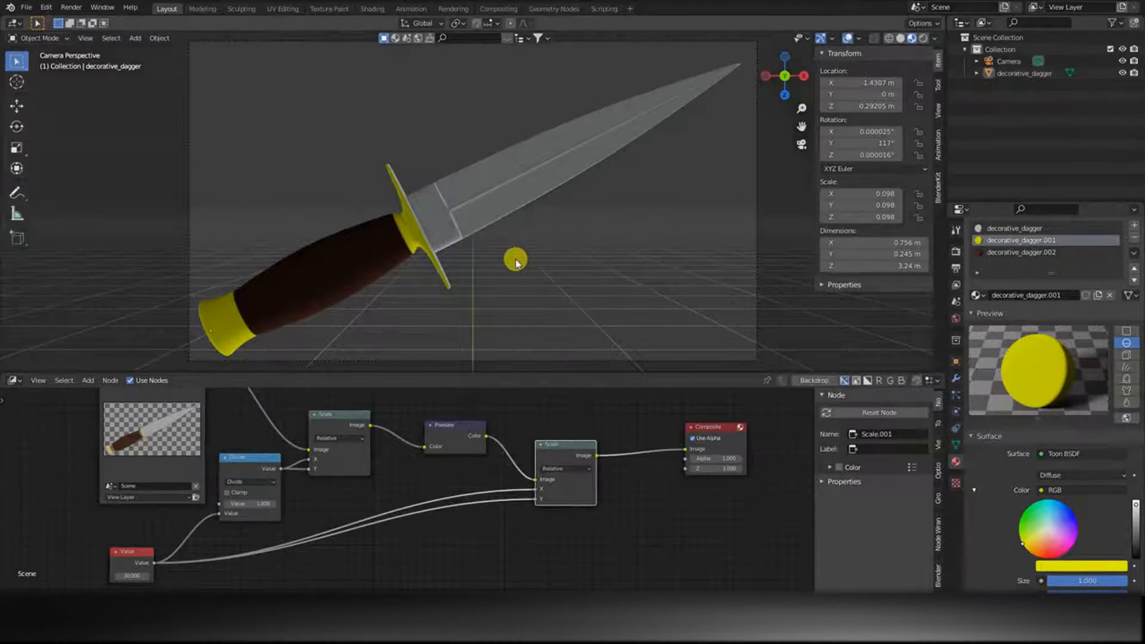
Return the viewport to Solid shading and render the dagger image
key(z)
click(608, 257)
key(F12)
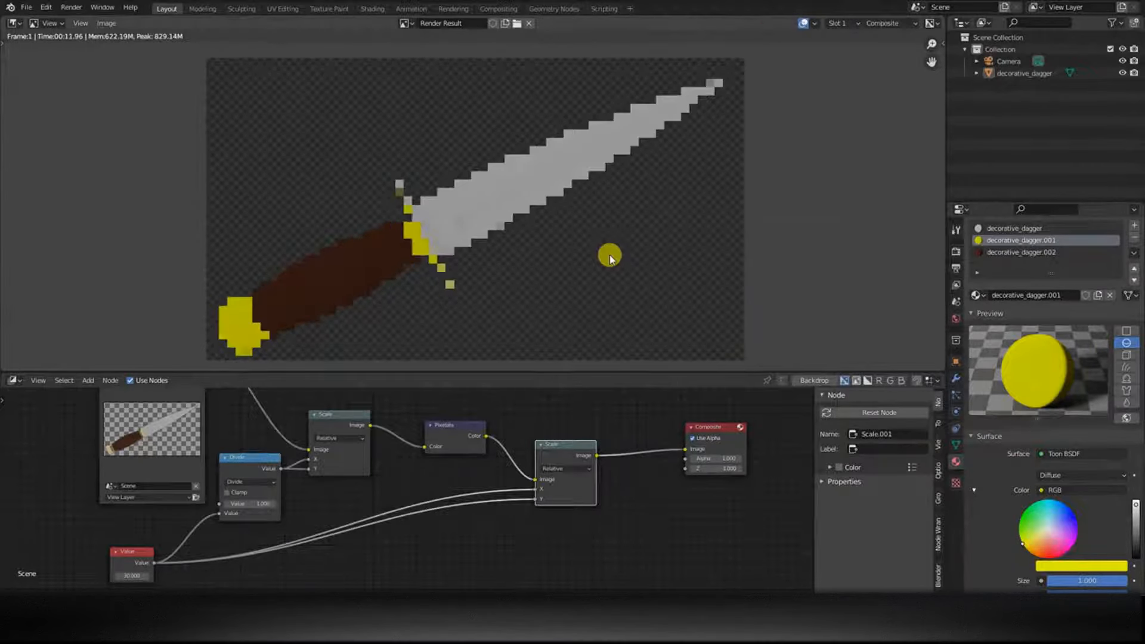
Compare finer pixel sizes on the dagger render, set the Value node to 20, and close the render view
scroll(401, 256, down, 1)
drag(128, 571, 126, 574)
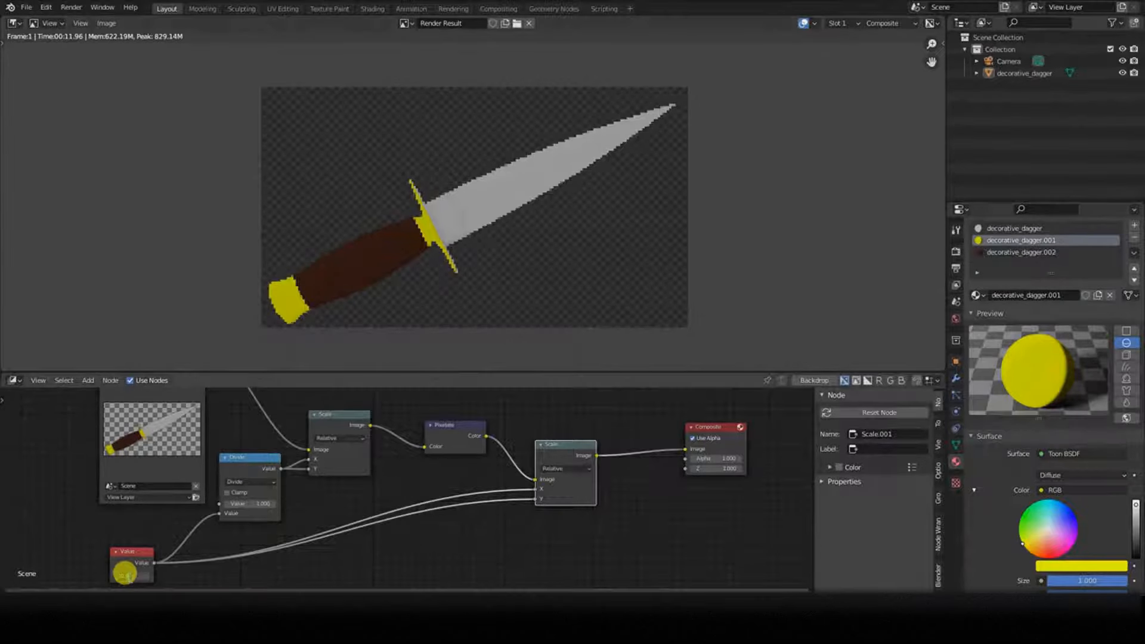
ctrl+drag(129, 577, 124, 578)
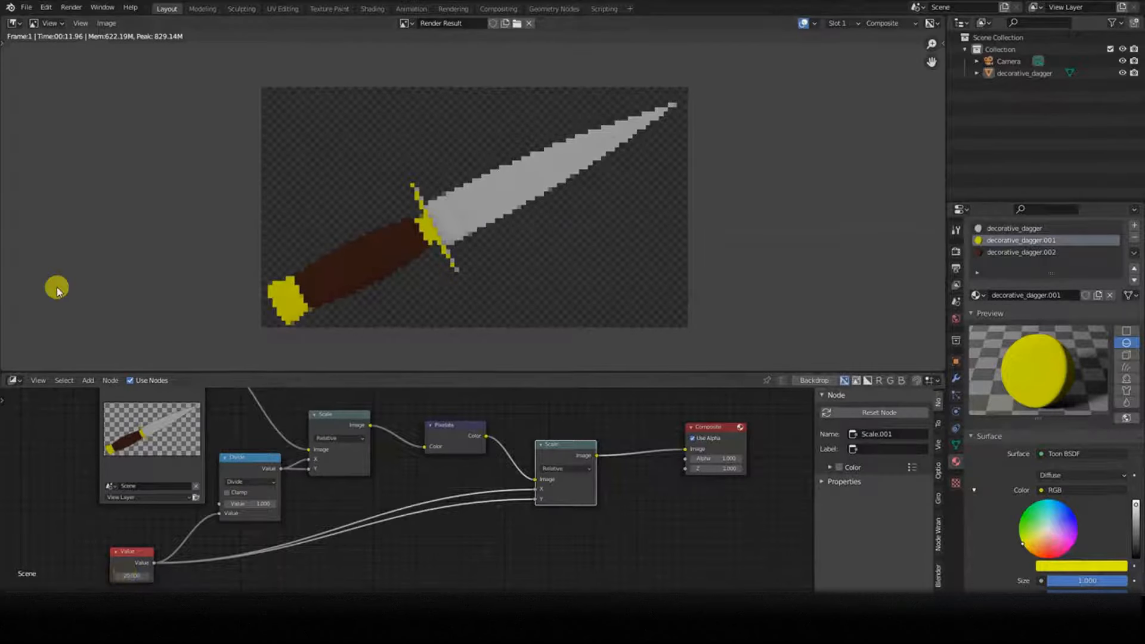
key(Escape)
Add a point light and place it beside the dagger at about X 2.94 m, Y 0.71 m, Z 0.30 m
middle_drag(430, 257, 485, 294)
scroll(516, 267, down, 4)
key(shift+a)
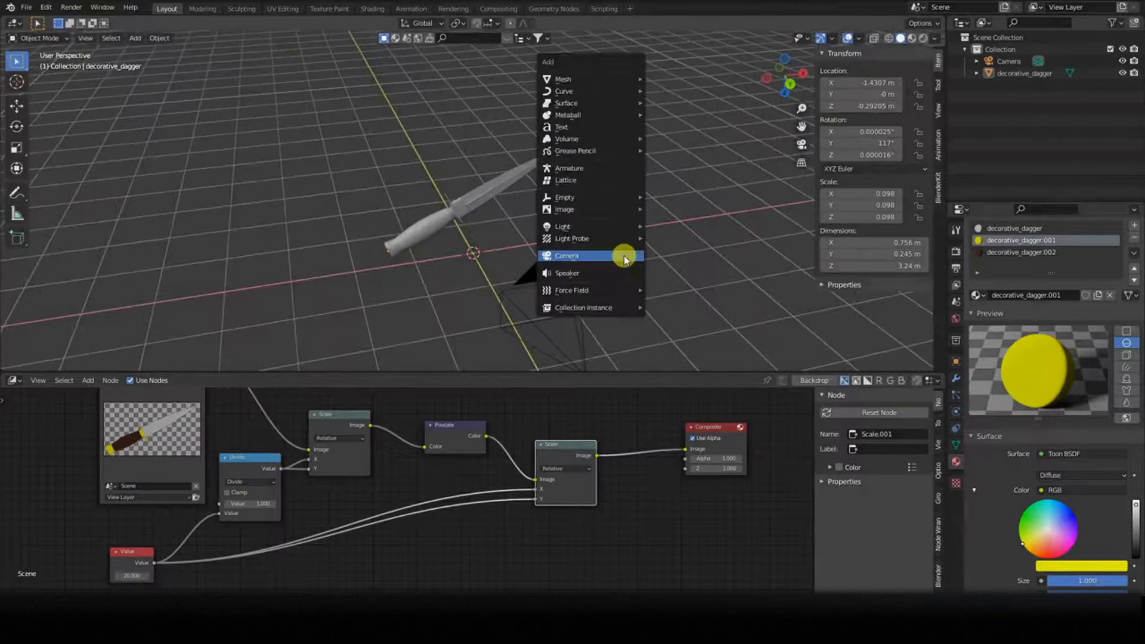
mouse_move(614, 228)
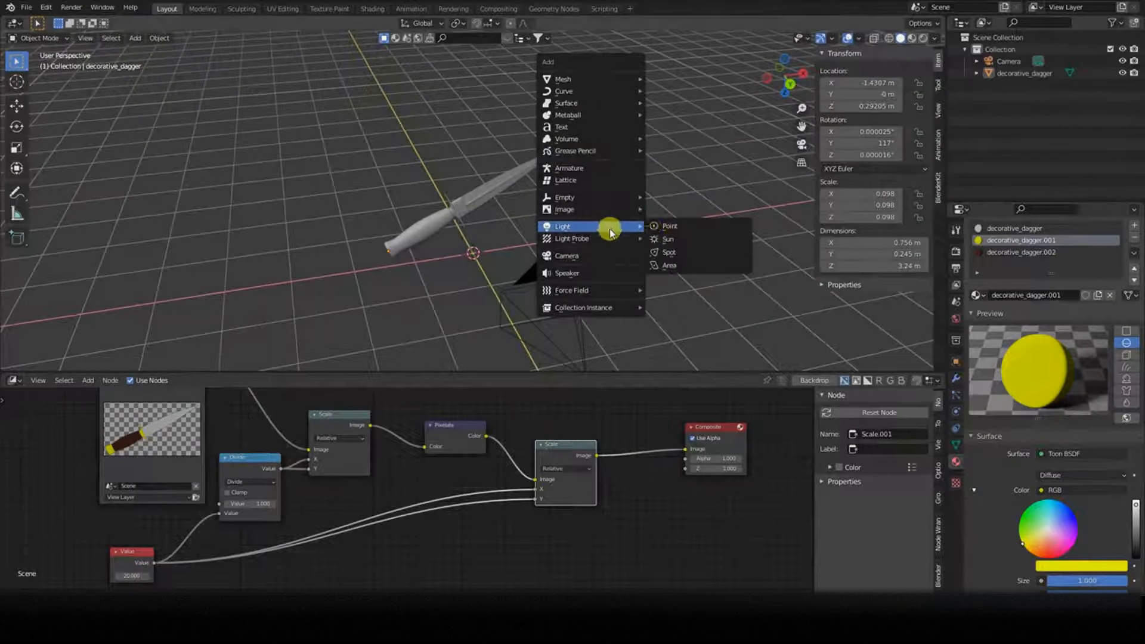
click(693, 229)
key(g)
click(714, 281)
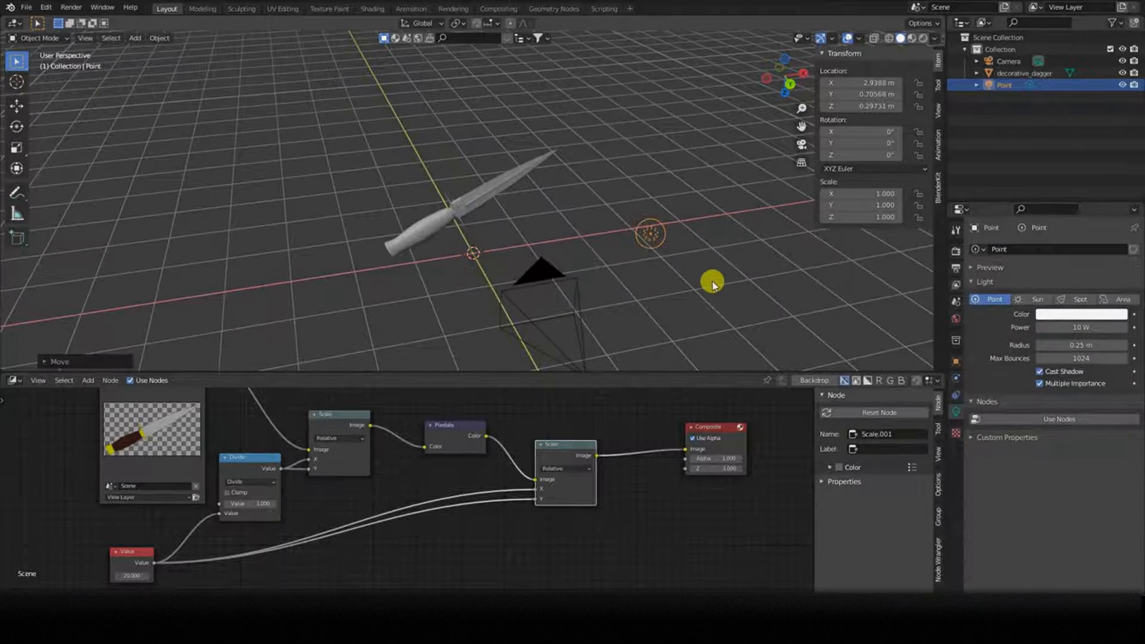
With the camera view in Rendered shading, unlink the World's environment image and replace the texture with a darker RGB color
key(KP_0)
key(z)
click(715, 215)
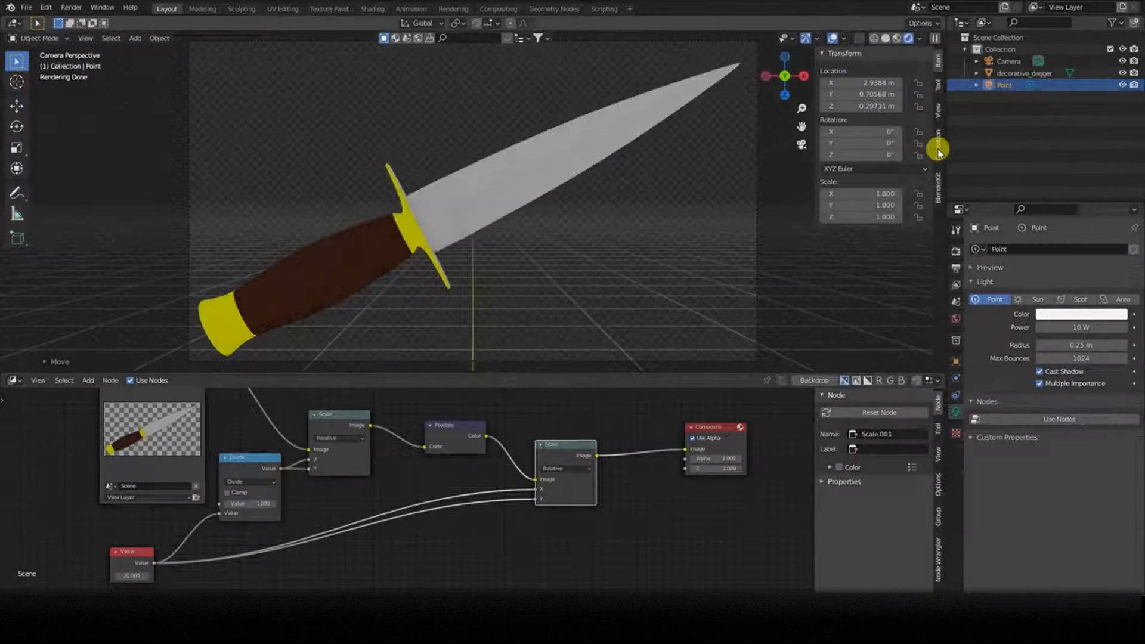
click(956, 318)
click(1133, 335)
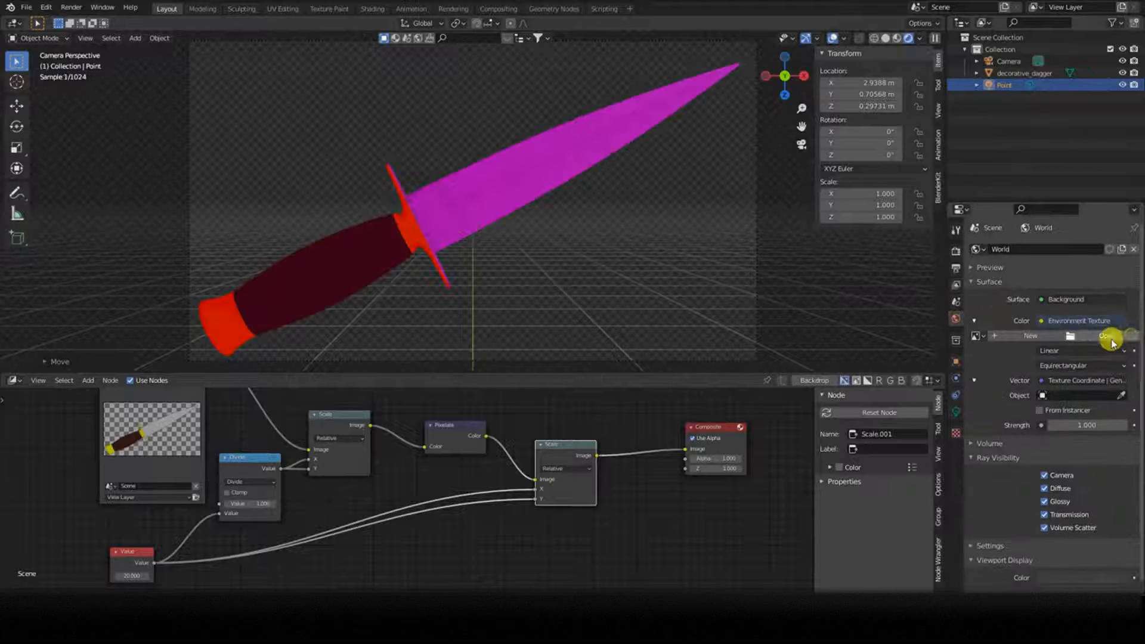
click(1052, 322)
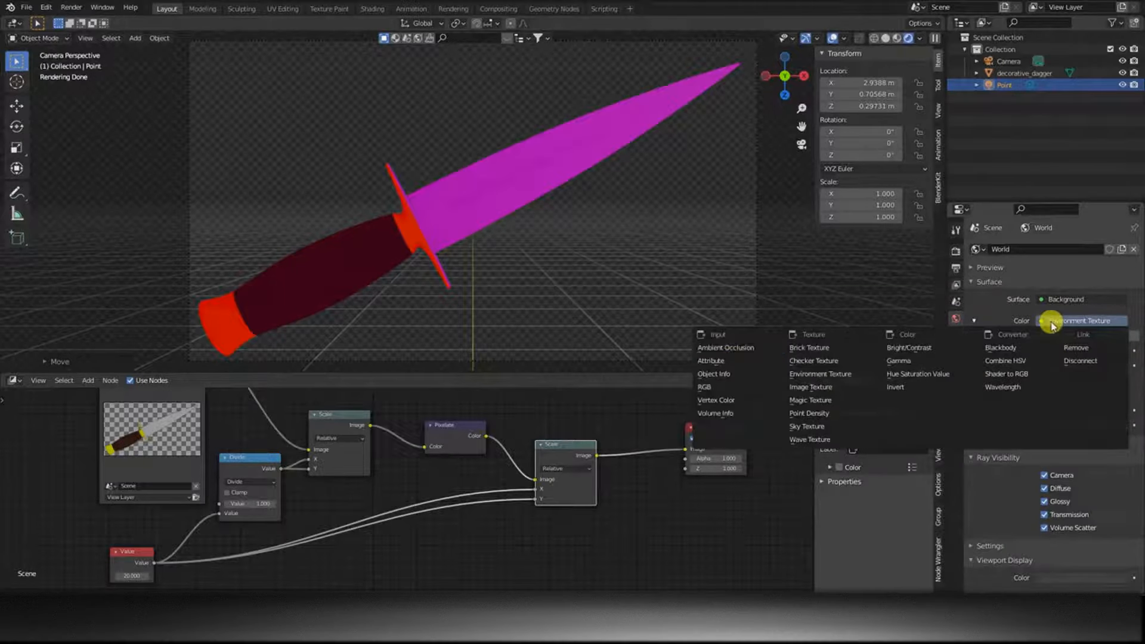
click(711, 388)
drag(1134, 375, 1136, 391)
Move the point light to about X 1.33 m, Y 1.76 m and raise its power to about 170 W
middle_drag(561, 179, 549, 310)
scroll(560, 300, down, 5)
drag(678, 241, 574, 319)
click(956, 412)
mouse_move(1080, 327)
mouse_down()
mouse_move(1121, 328)
mouse_move(1070, 326)
mouse_move(1081, 328)
mouse_up()
key(KP_0)
Lower the point light along the Z axis to about -3.3 m, below the dagger
middle_drag(418, 259, 473, 276)
scroll(473, 276, down, 3)
key(g)
key(z)
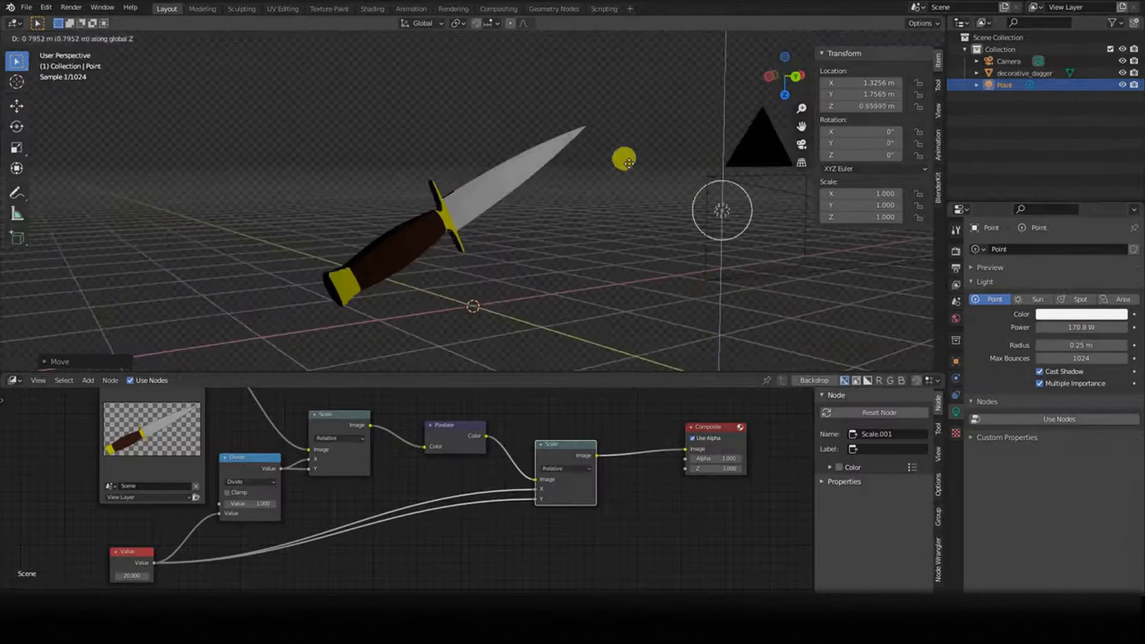
click(635, 251)
In camera view, shift the point light to about X -2.04 m, Z -3.51 m and set its power to 372.9 W
key(KP_0)
key(g)
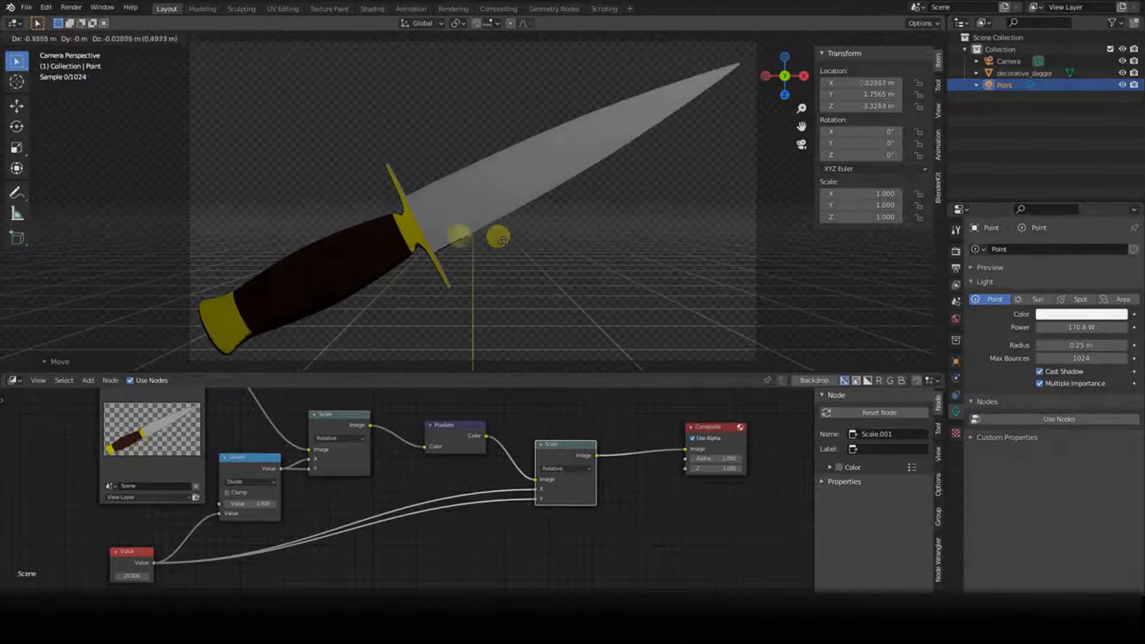
click(558, 188)
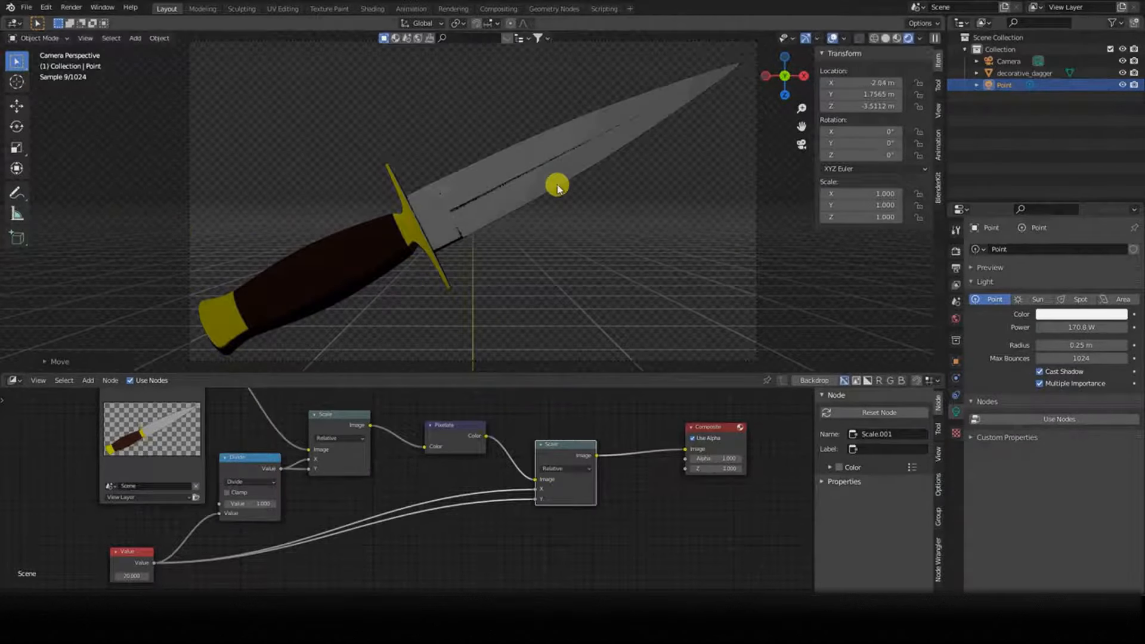
drag(1072, 328, 1111, 327)
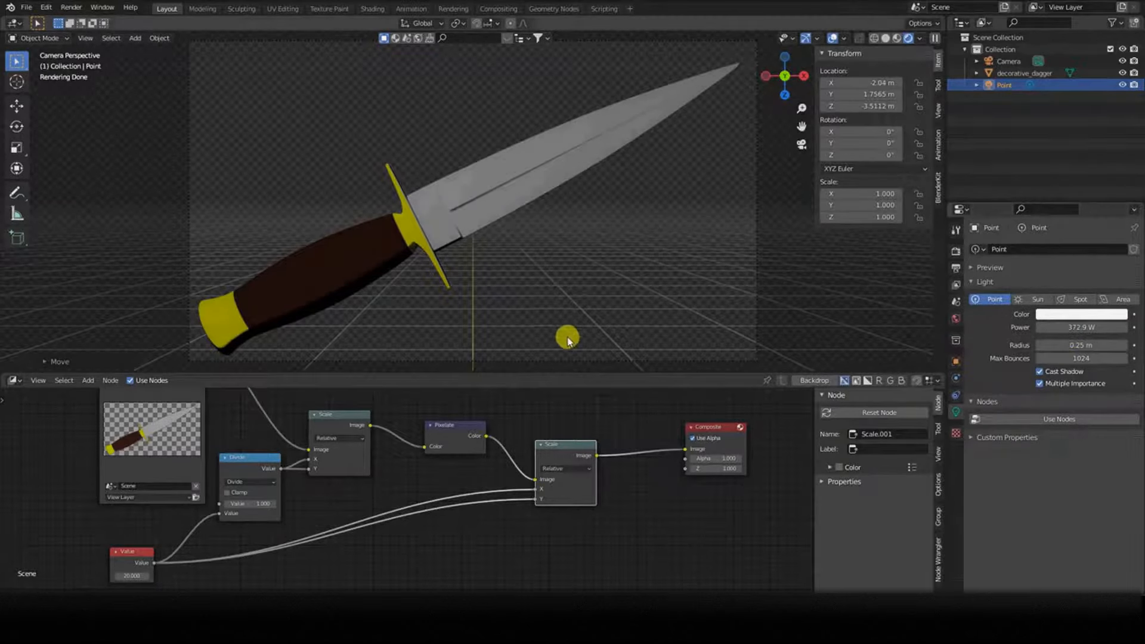
Render the relit dagger and adjust the Value node to compare smaller and larger pixel sizes
key(F12)
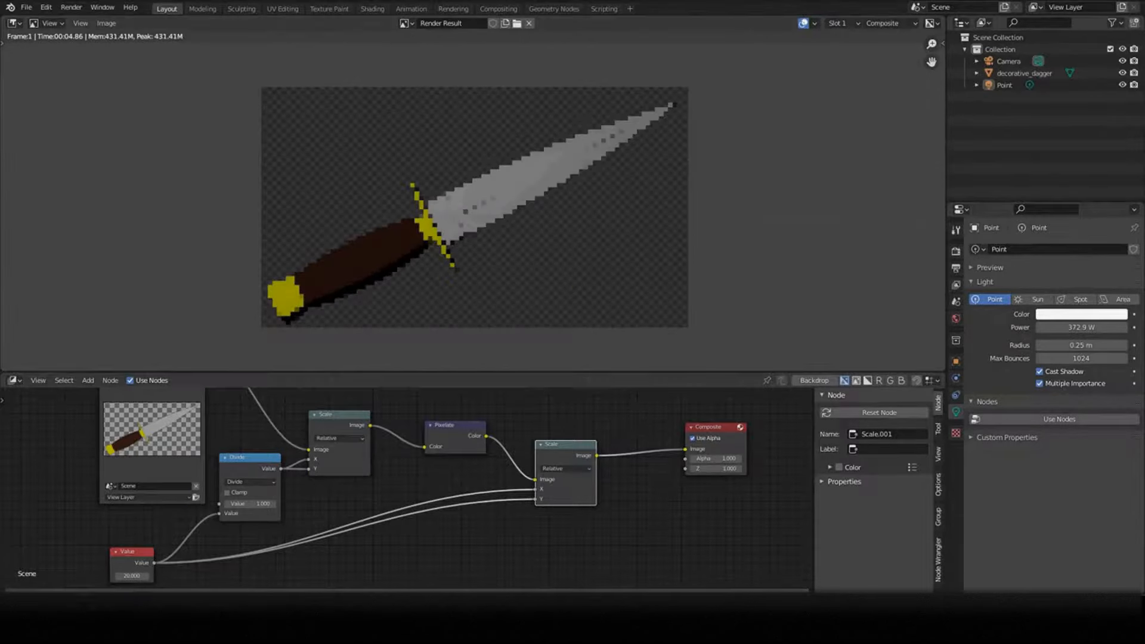
click(122, 576)
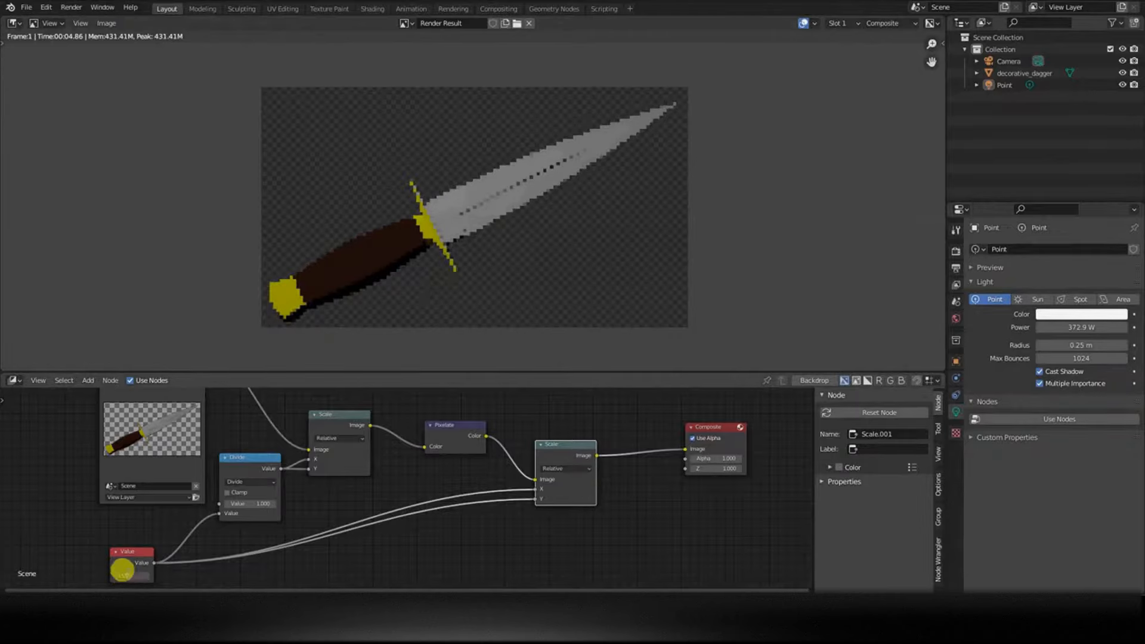
click(122, 574)
click(122, 574)
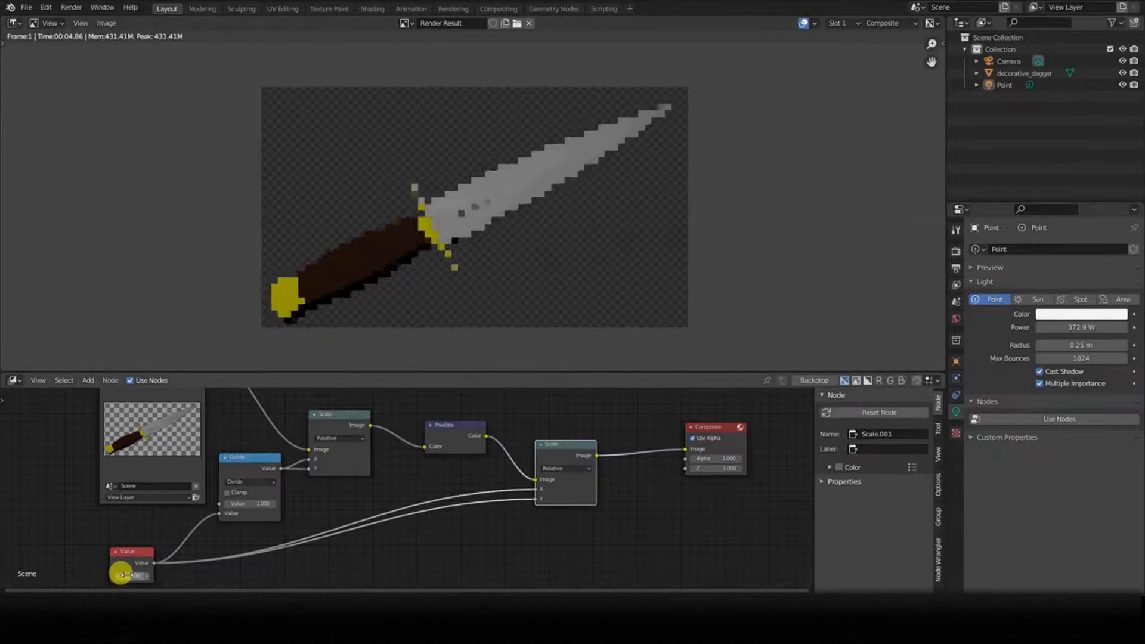
click(127, 575)
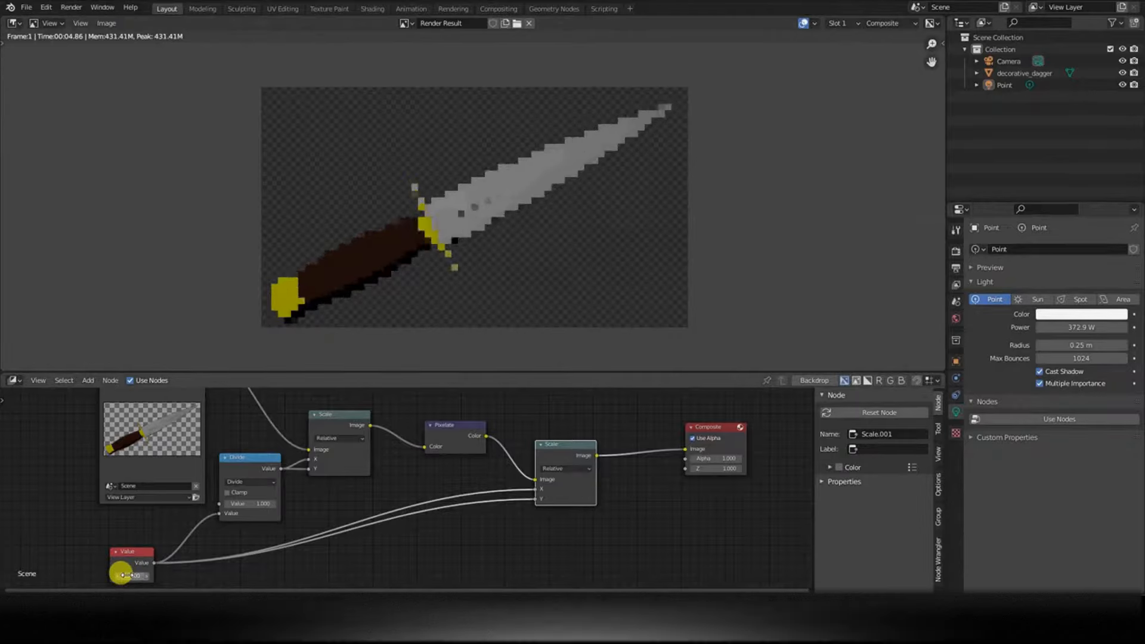
click(127, 576)
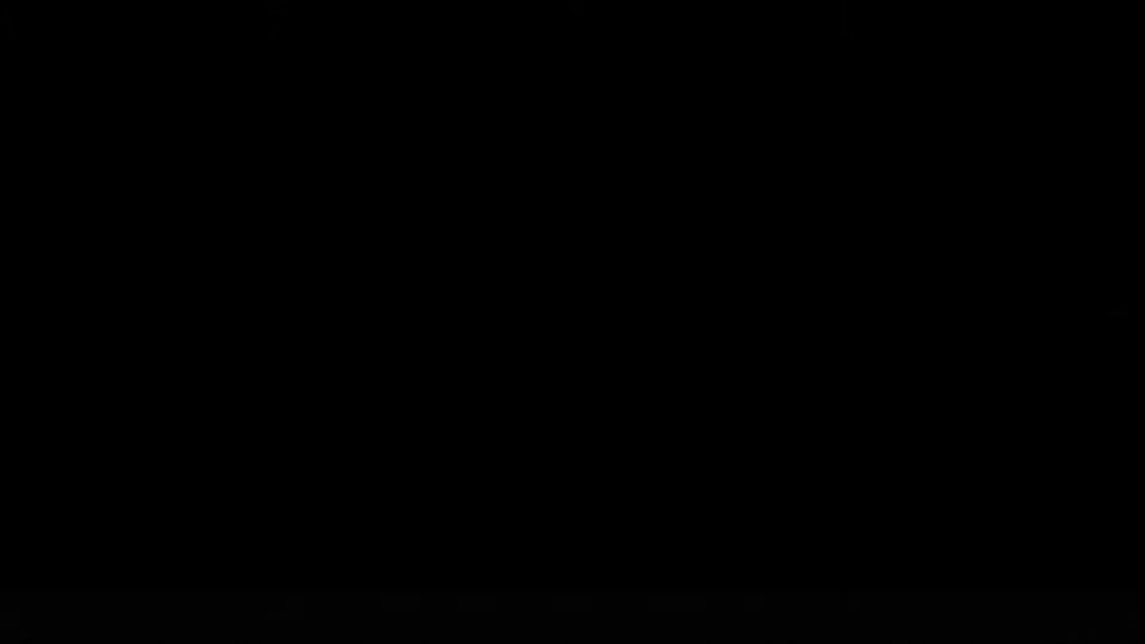